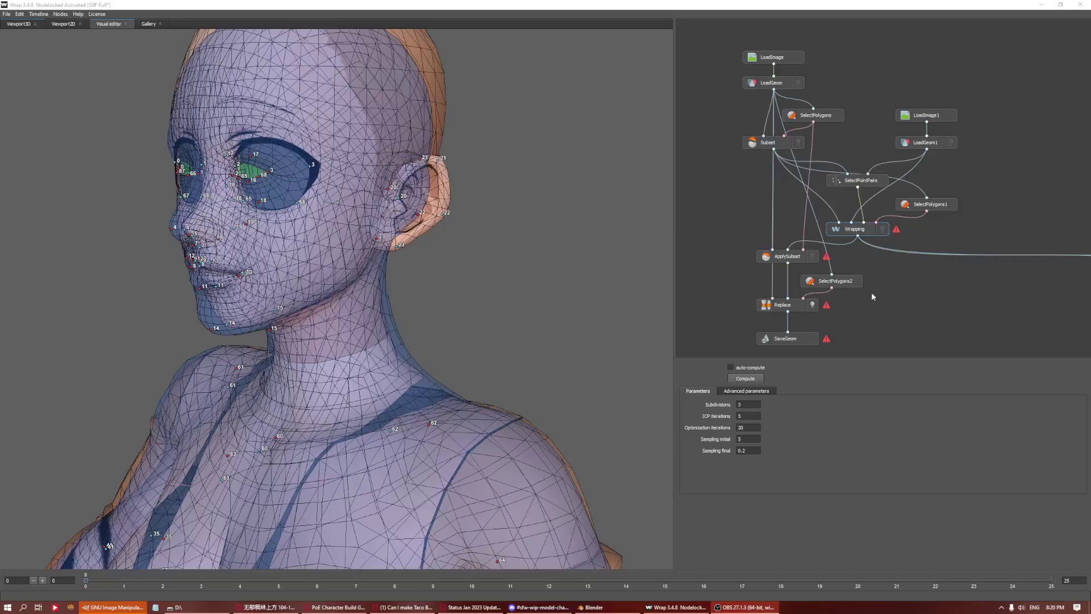
Examine the matching point pairs around the ear on both meshes in the SelectPointPairs node.
{"action": "left_click", "coordinate": [805, 18]}
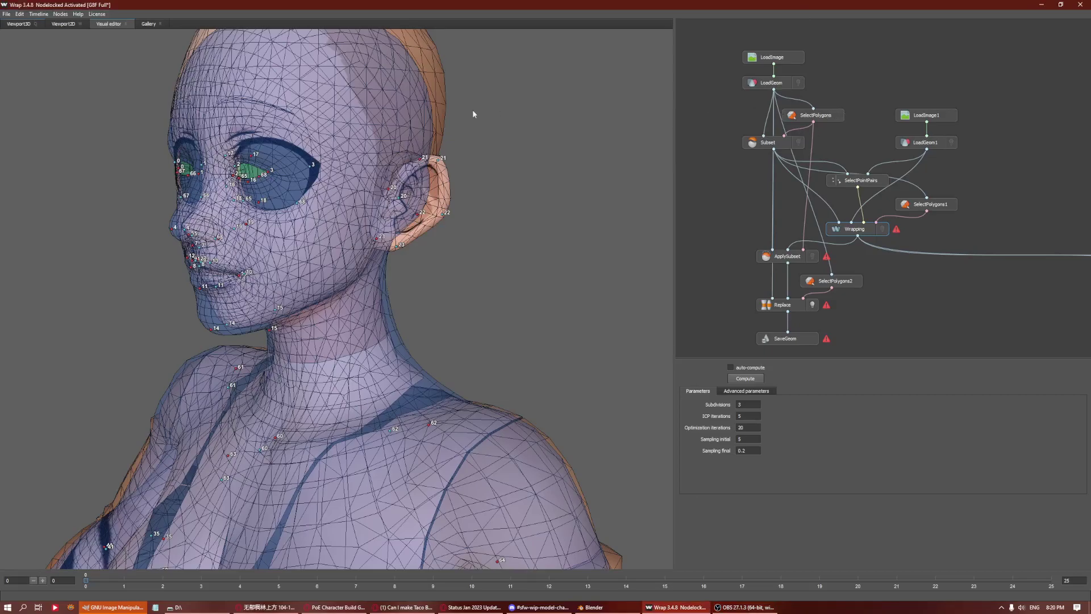
{"action": "left_click", "coordinate": [839, 183]}
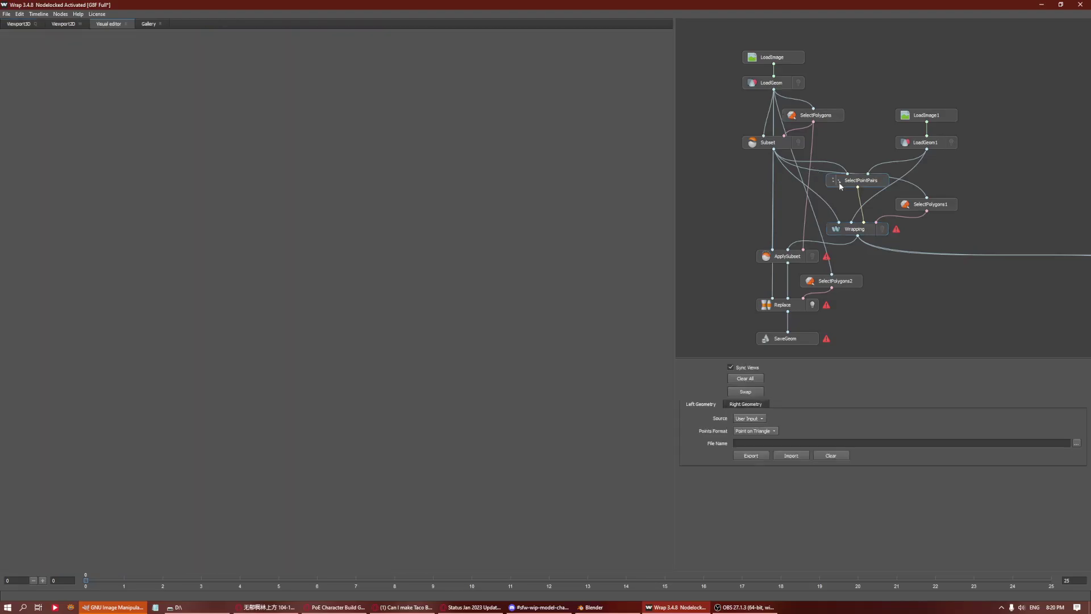
{"action": "scroll", "coordinate": [530, 209], "scroll_direction": "up", "scroll_amount": 5}
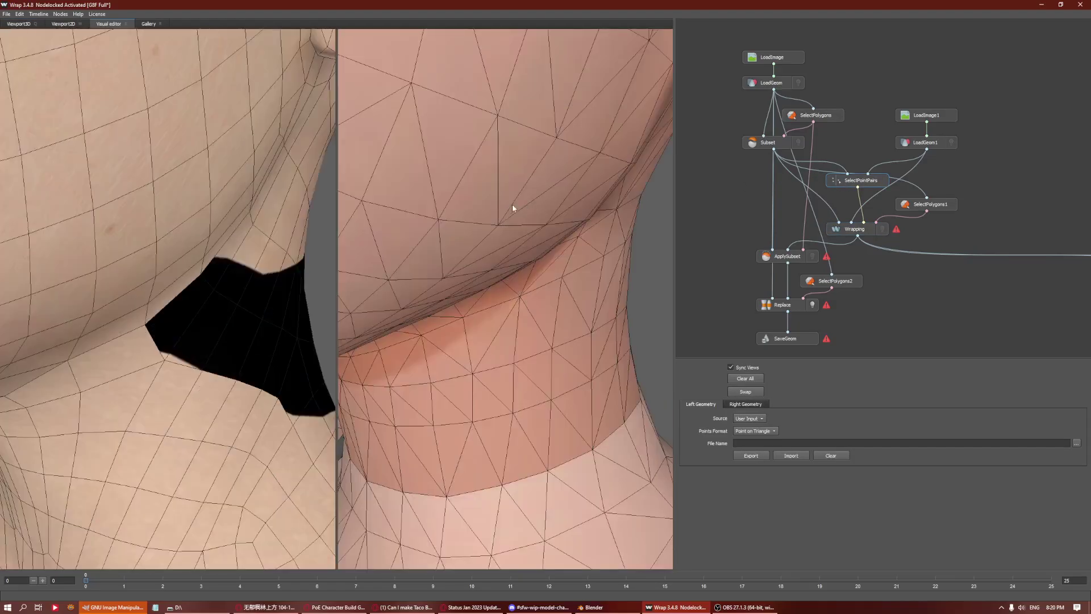
{"action": "scroll", "coordinate": [529, 206], "scroll_direction": "down", "scroll_amount": 3}
{"action": "left_click_drag", "start_coordinate": [559, 161], "coordinate": [530, 200], "text": "alt"}
{"action": "scroll", "coordinate": [534, 193], "scroll_direction": "down", "scroll_amount": 3}
{"action": "scroll", "coordinate": [531, 195], "scroll_direction": "up", "scroll_amount": 3}
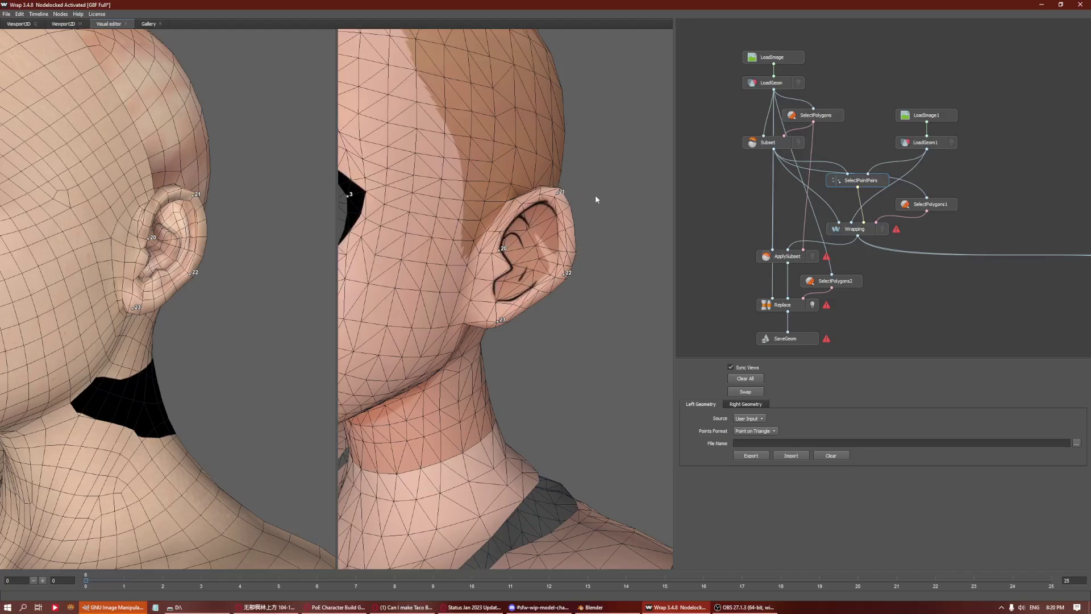
{"action": "left_click_drag", "start_coordinate": [596, 196], "coordinate": [569, 175], "text": "alt"}
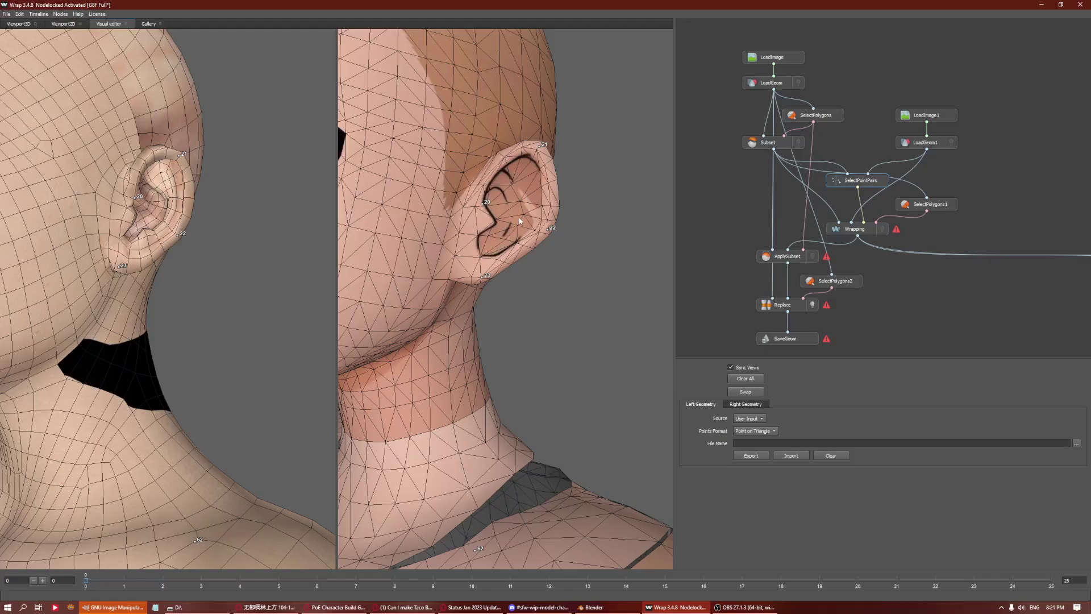
Compute the Wrapping node and inspect the wrapped ear and face.
{"action": "left_click", "coordinate": [860, 229]}
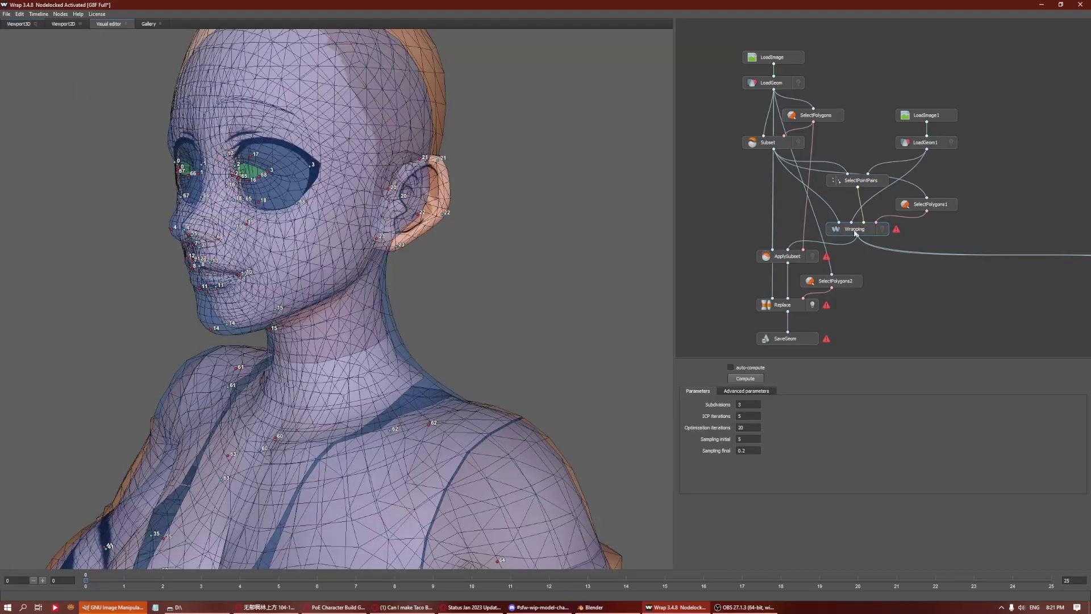
{"action": "left_click", "coordinate": [749, 379]}
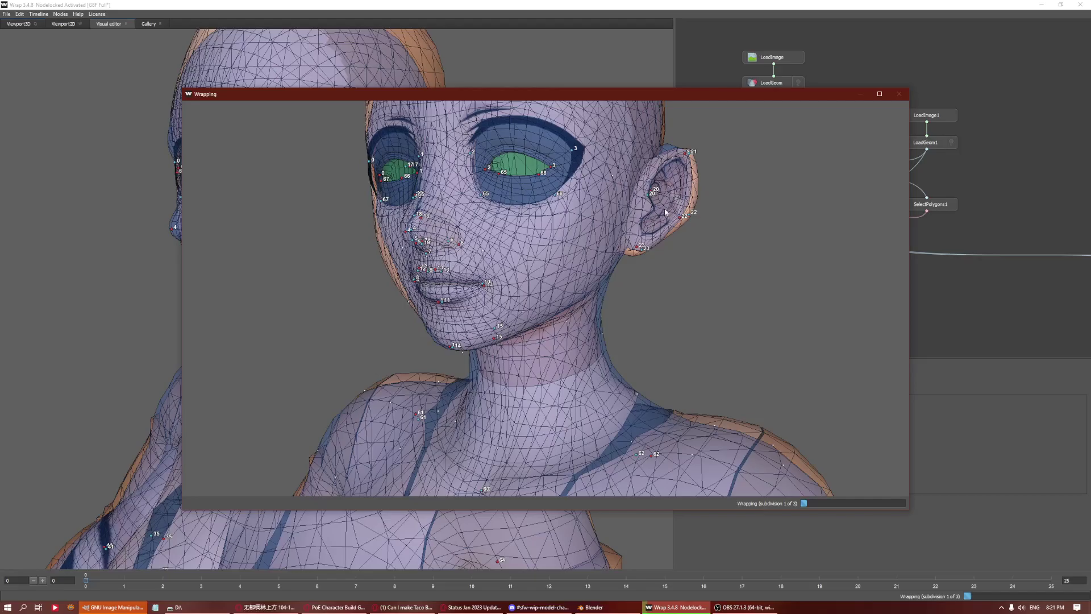
{"action": "left_click_drag", "start_coordinate": [701, 218], "coordinate": [669, 259]}
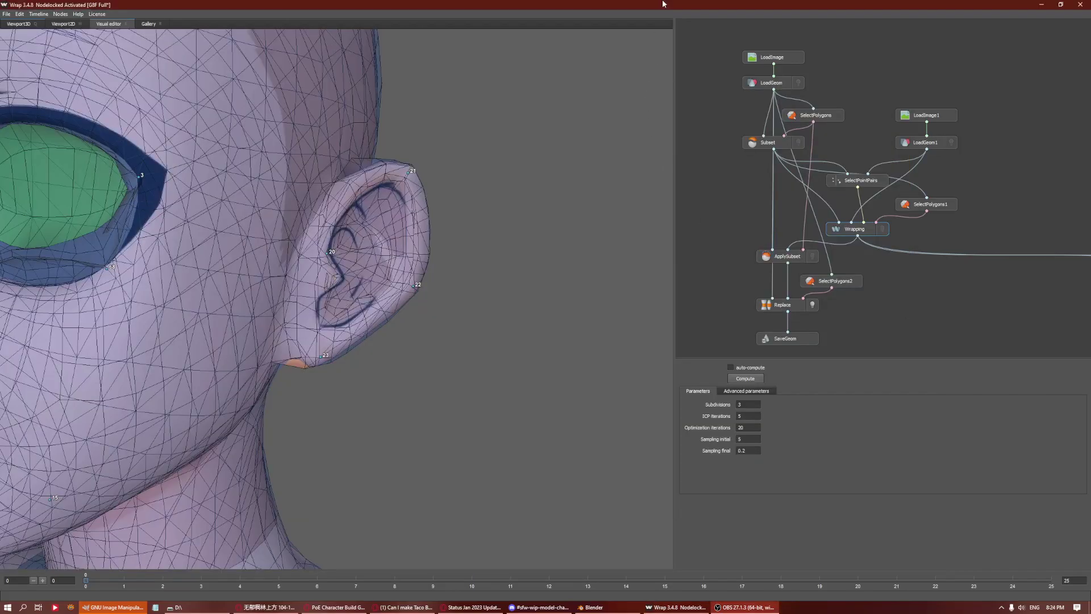
{"action": "left_click_drag", "start_coordinate": [437, 251], "coordinate": [264, 215]}
{"action": "left_click_drag", "start_coordinate": [337, 290], "coordinate": [472, 266]}
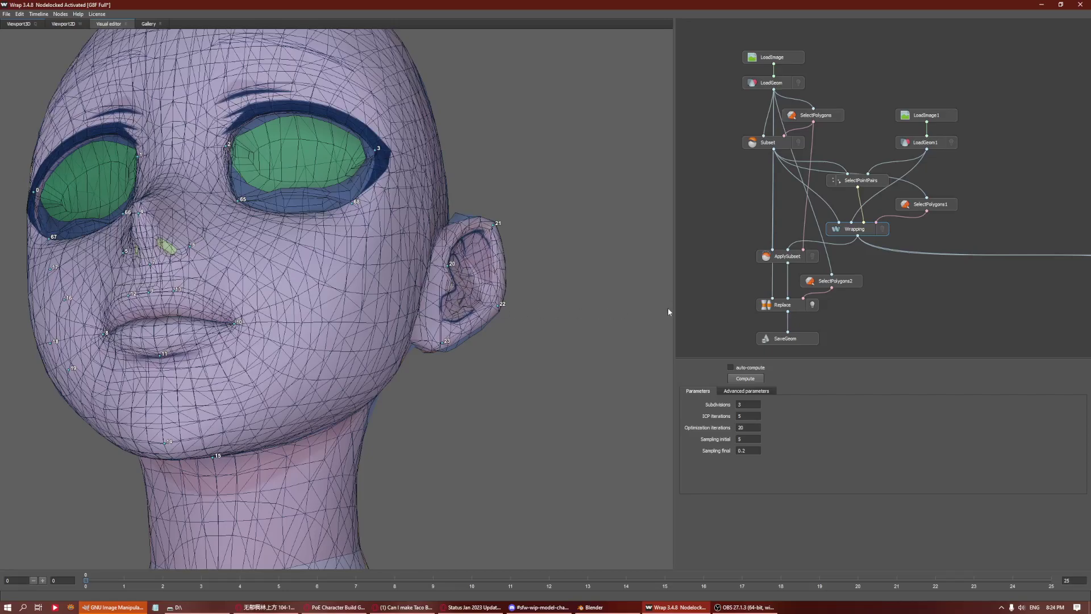
Remove the Ears material from the polygon selection in the SelectPolygons2 node.
{"action": "left_click", "coordinate": [787, 338]}
{"action": "left_click", "coordinate": [839, 284]}
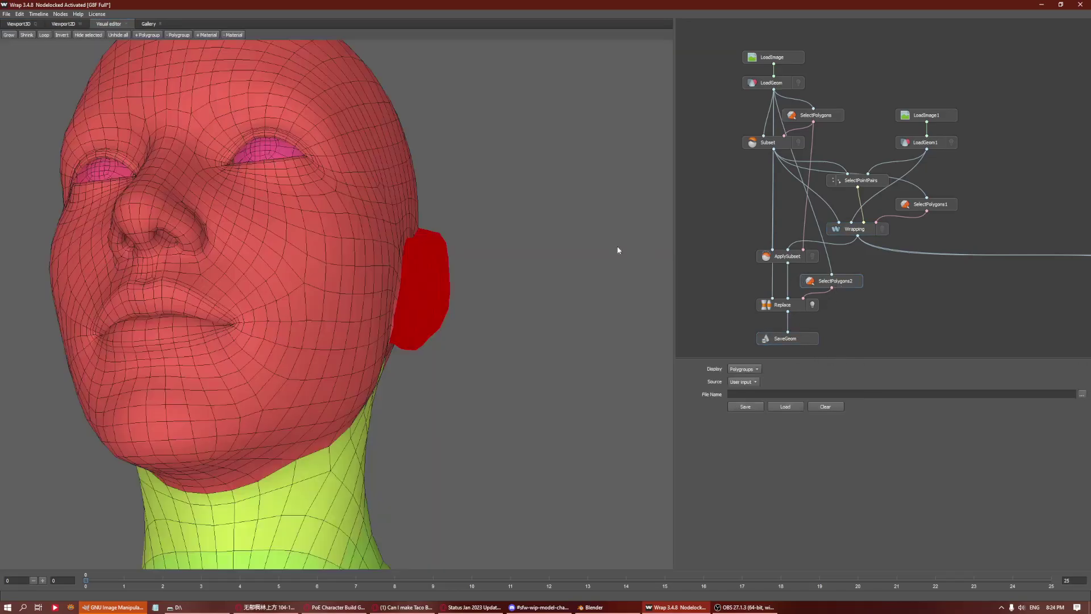
{"action": "left_click", "coordinate": [231, 34]}
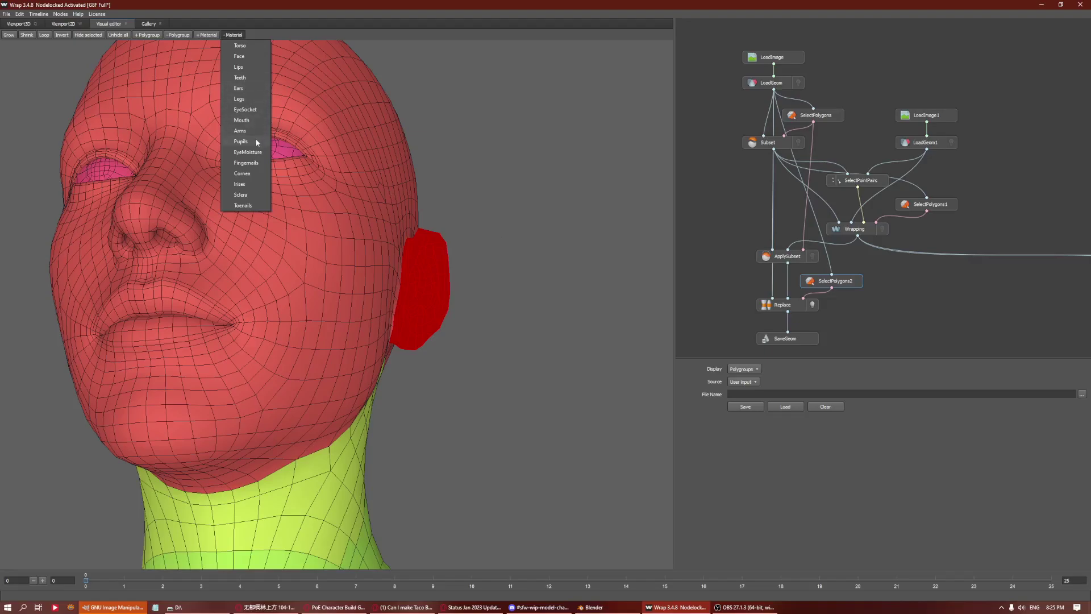
{"action": "left_click", "coordinate": [247, 89]}
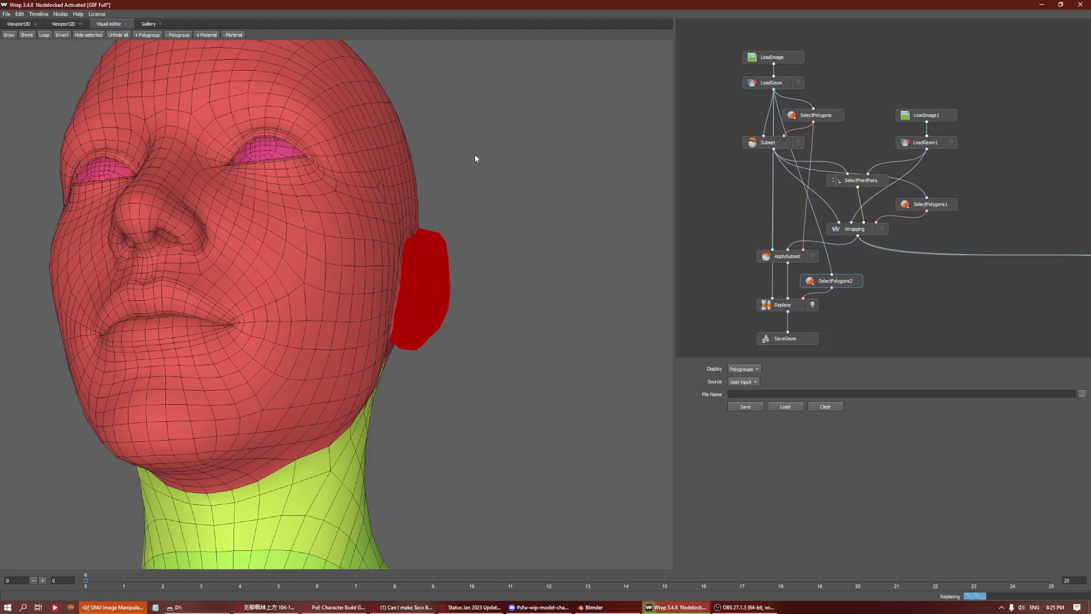
Set the SaveGeom output file name to Carmine Full.obj and compute the current frame.
{"action": "left_click", "coordinate": [804, 341]}
{"action": "double_click", "coordinate": [829, 369]}
{"action": "double_click", "coordinate": [839, 369]}
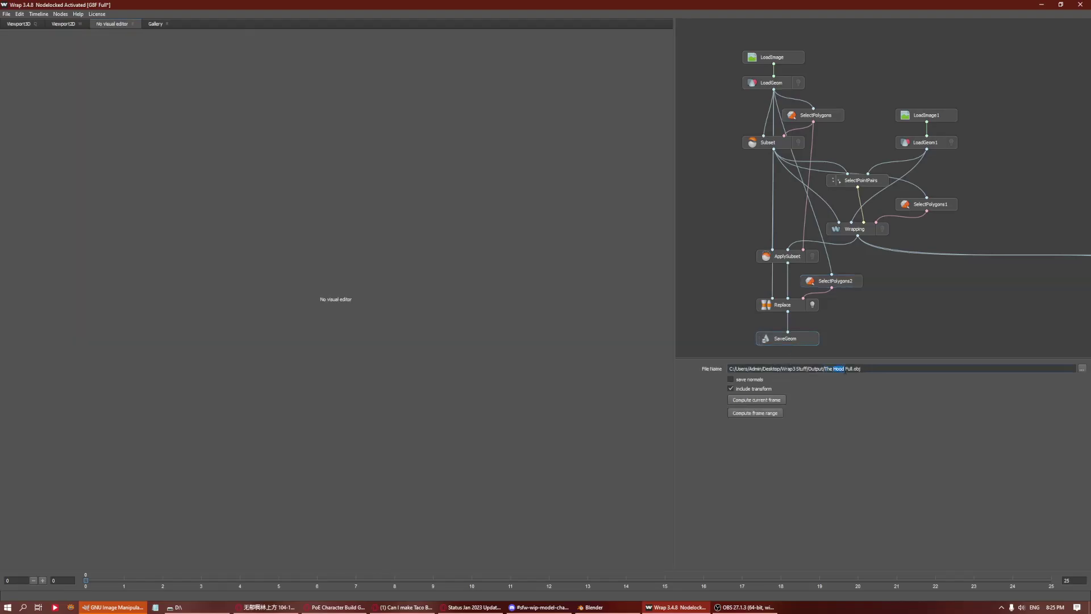
{"action": "double_click", "coordinate": [828, 369]}
{"action": "left_click_drag", "start_coordinate": [828, 369], "coordinate": [844, 370]}
{"action": "type", "text": "Carmine"}
{"action": "double_click", "coordinate": [832, 368]}
{"action": "left_click", "coordinate": [780, 402]}
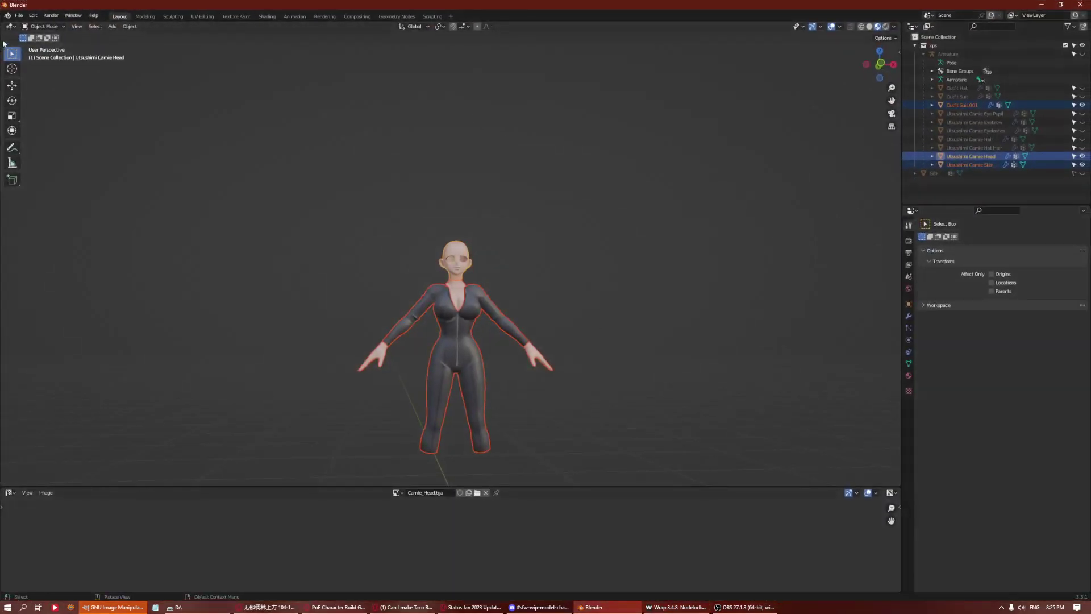
Switch to Blender and import Carmine Full.obj as Wavefront OBJ from the Output folder in Wrap3 Stuff.
{"action": "left_click", "coordinate": [19, 16]}
{"action": "mouse_move", "coordinate": [52, 131]}
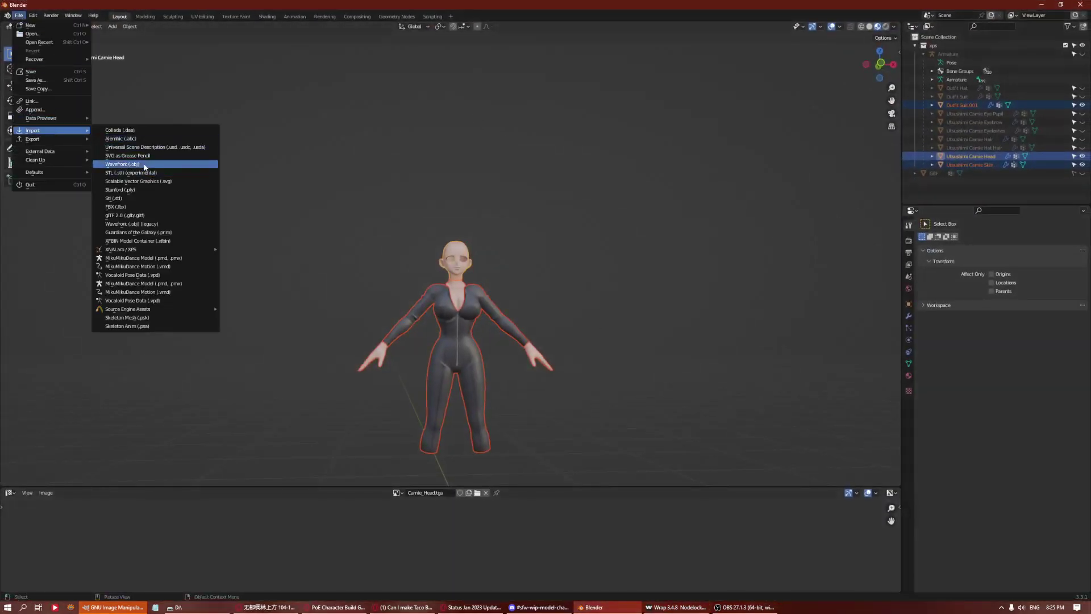
{"action": "left_click", "coordinate": [145, 164]}
{"action": "left_click", "coordinate": [248, 402]}
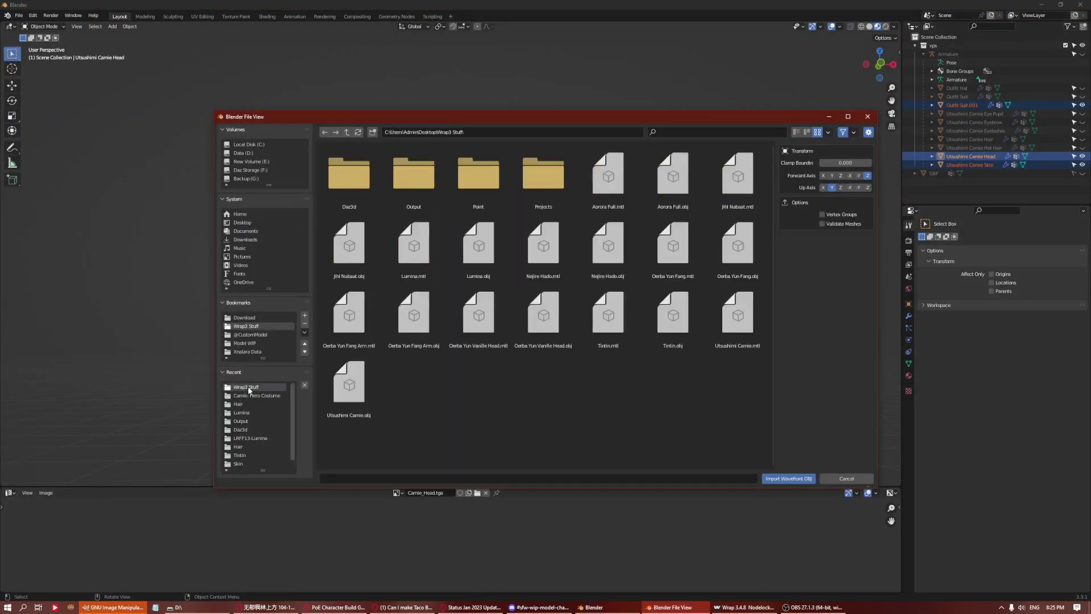
{"action": "double_click", "coordinate": [435, 183]}
{"action": "left_click", "coordinate": [479, 177]}
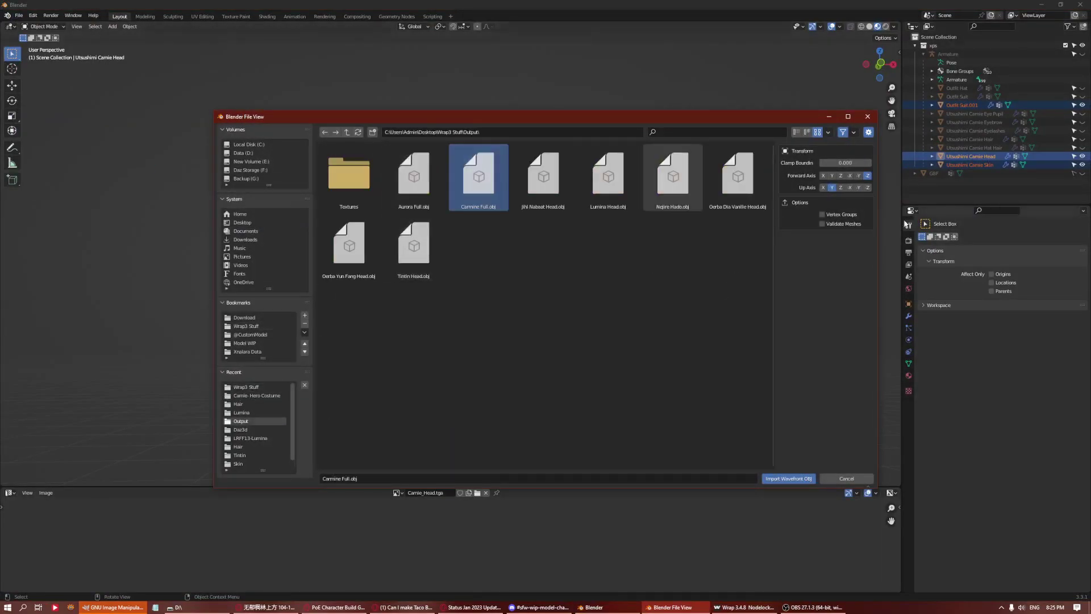
{"action": "left_click", "coordinate": [811, 479]}
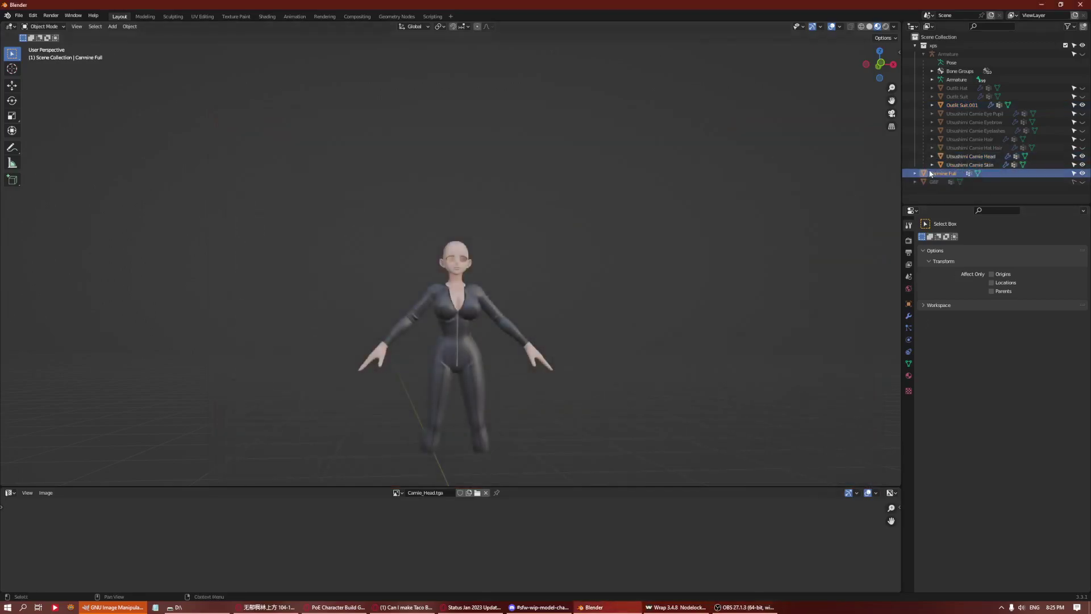
Scale the imported Carmine Full mesh by 0.01 and frame it in the viewport.
{"action": "type", "text": "s"}
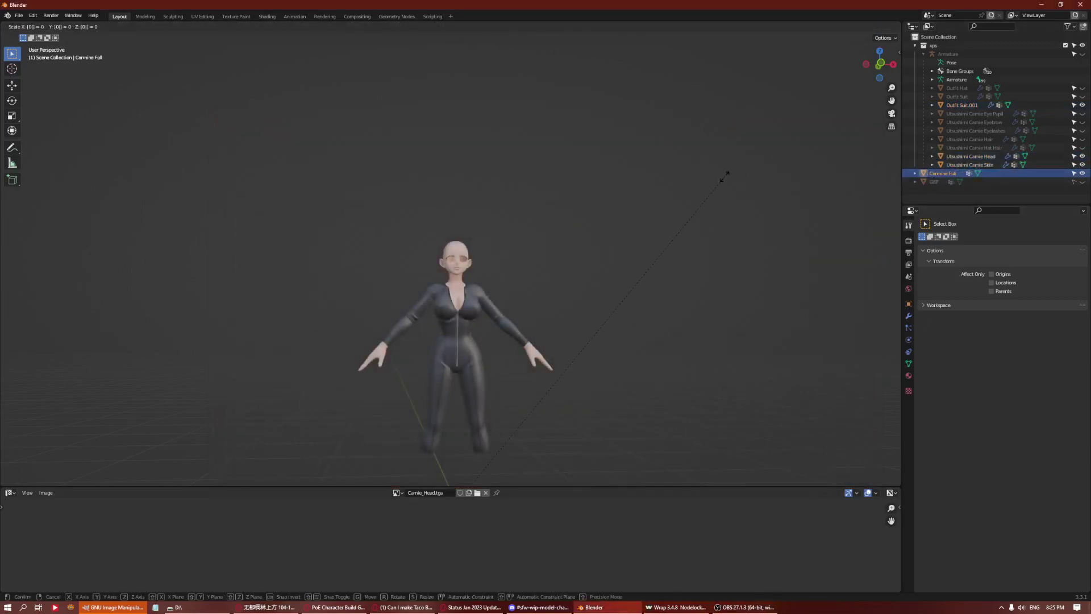
{"action": "type", "text": ".01"}
{"action": "key", "text": "Return"}
{"action": "key", "text": "KP_Decimal"}
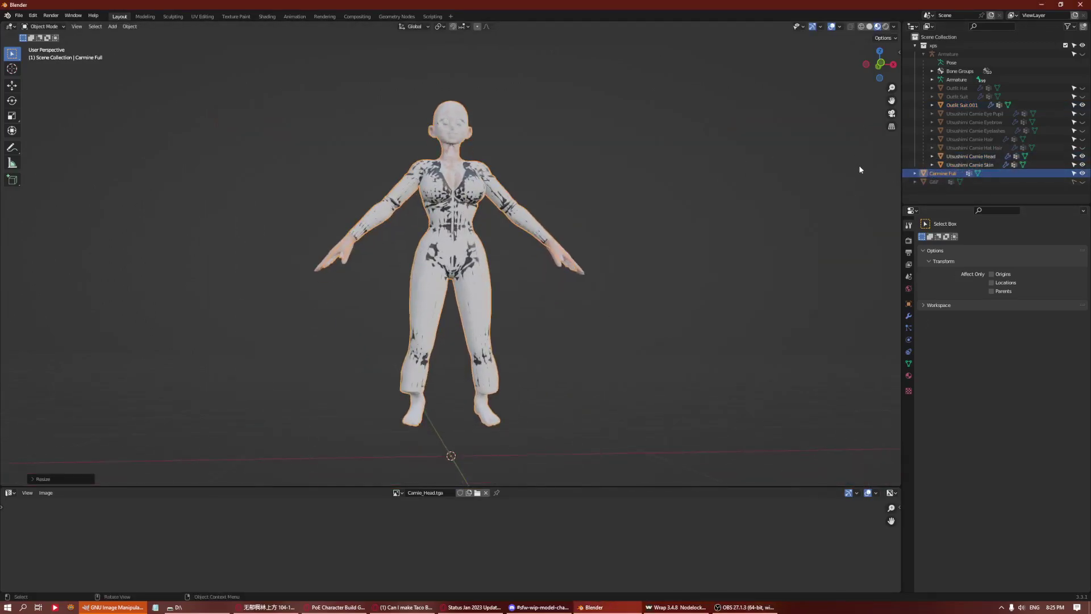
Hide the xps collection and shade the Carmine Full mesh smooth.
{"action": "left_click", "coordinate": [1082, 45]}
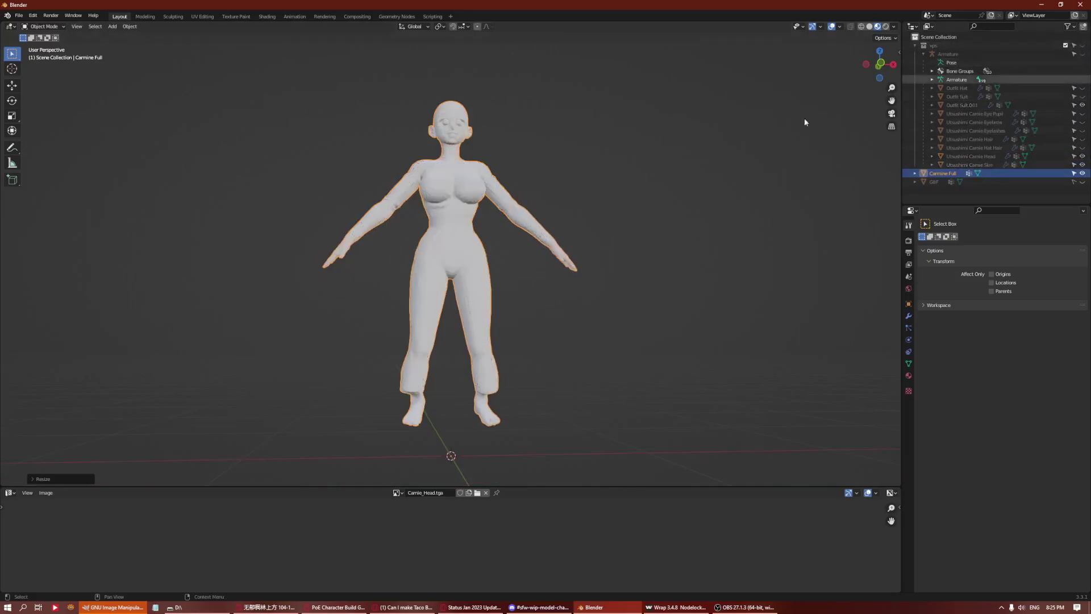
{"action": "middle_click_drag", "start_coordinate": [753, 133], "coordinate": [556, 165]}
{"action": "right_click", "coordinate": [526, 132]}
{"action": "left_click", "coordinate": [525, 135]}
{"action": "scroll", "coordinate": [512, 261], "scroll_direction": "up", "scroll_amount": 3}
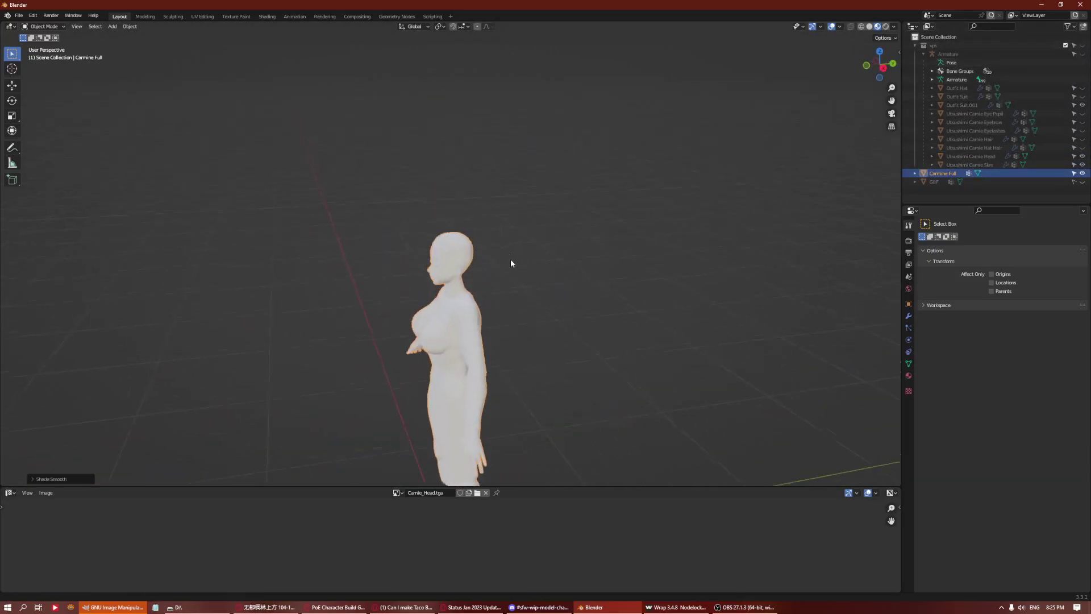
Examine the wrapped head's ear closely, comparing its topology in Edit Mode with its smooth surface in Object Mode.
{"action": "scroll", "coordinate": [520, 268], "scroll_direction": "up", "scroll_amount": 5}
{"action": "middle_click_drag", "start_coordinate": [520, 268], "coordinate": [673, 275]}
{"action": "key", "text": "Tab"}
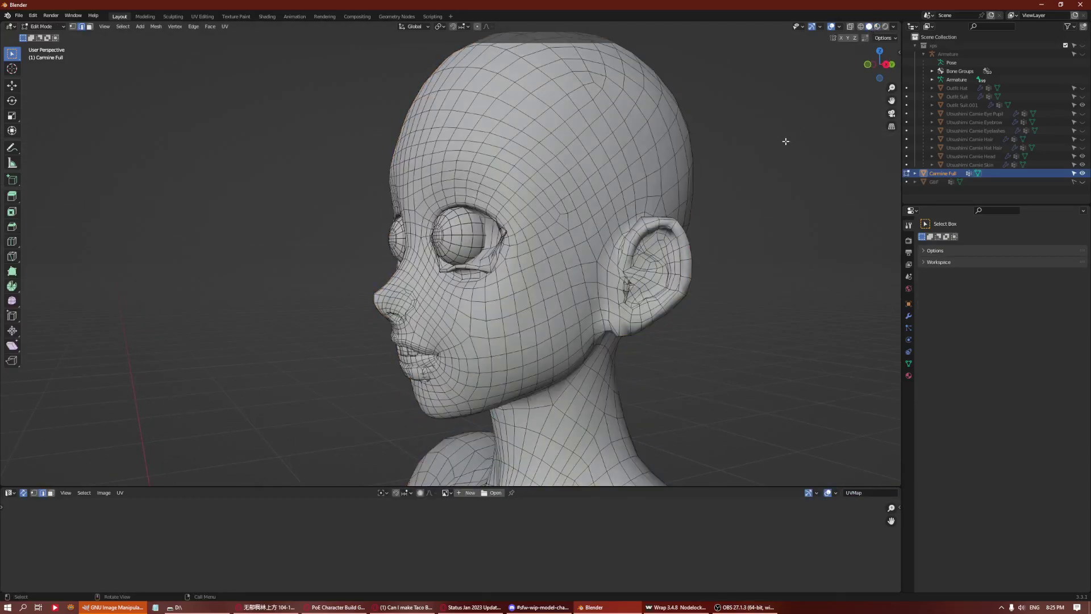
{"action": "key", "text": "Tab"}
{"action": "middle_click_drag", "start_coordinate": [784, 142], "coordinate": [575, 237]}
{"action": "scroll", "coordinate": [727, 269], "scroll_direction": "up", "scroll_amount": 6}
{"action": "scroll", "coordinate": [649, 255], "scroll_direction": "down", "scroll_amount": 2}
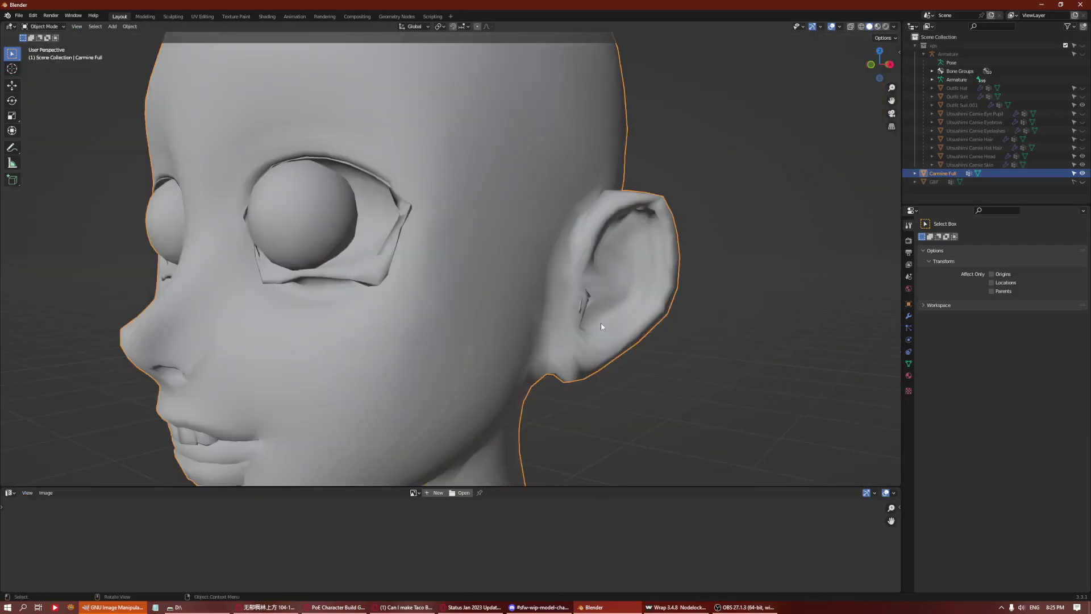
{"action": "key", "text": "Tab"}
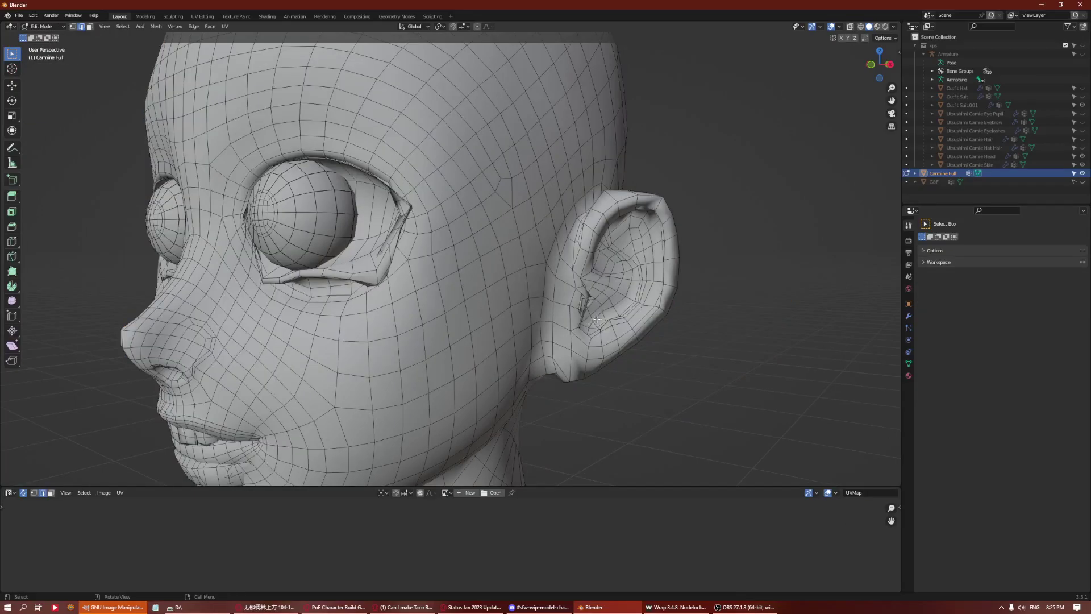
{"action": "middle_click_drag", "start_coordinate": [647, 257], "coordinate": [736, 288]}
{"action": "key", "text": "Tab"}
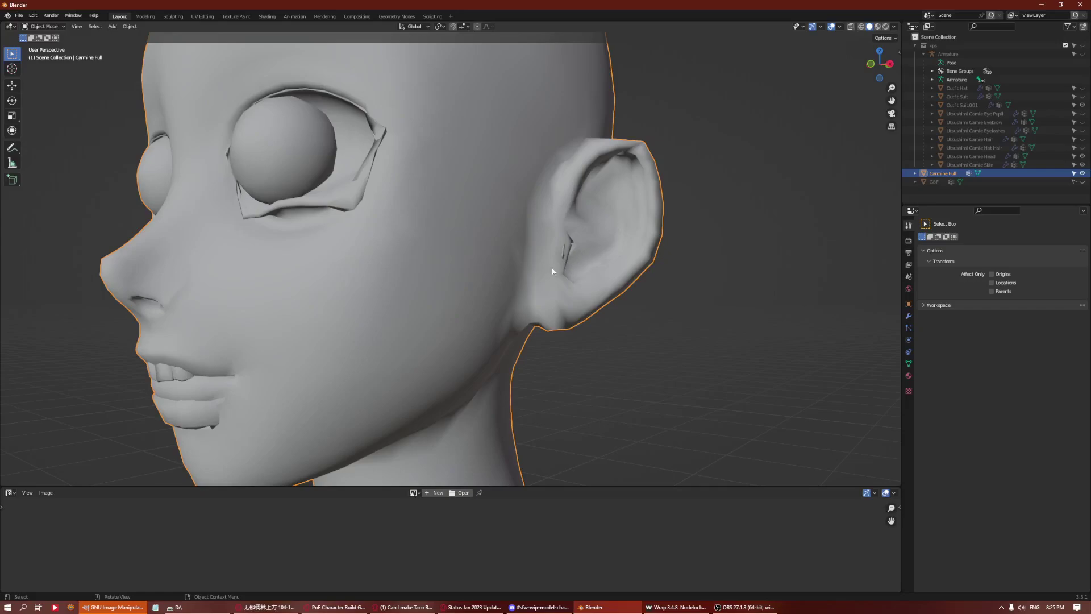
{"action": "key", "text": "Tab"}
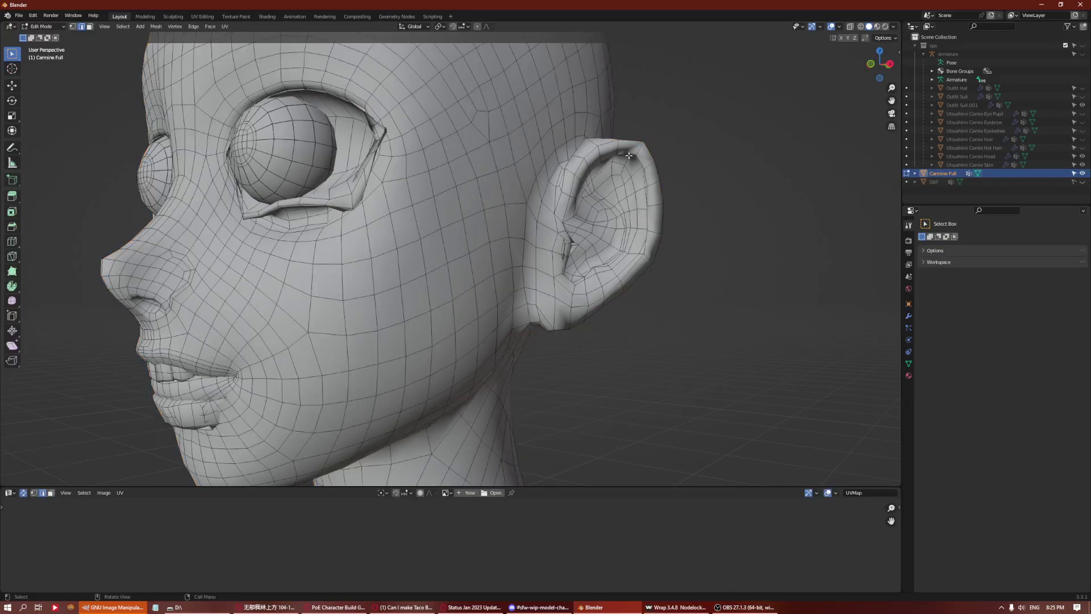
{"action": "key", "text": "Tab"}
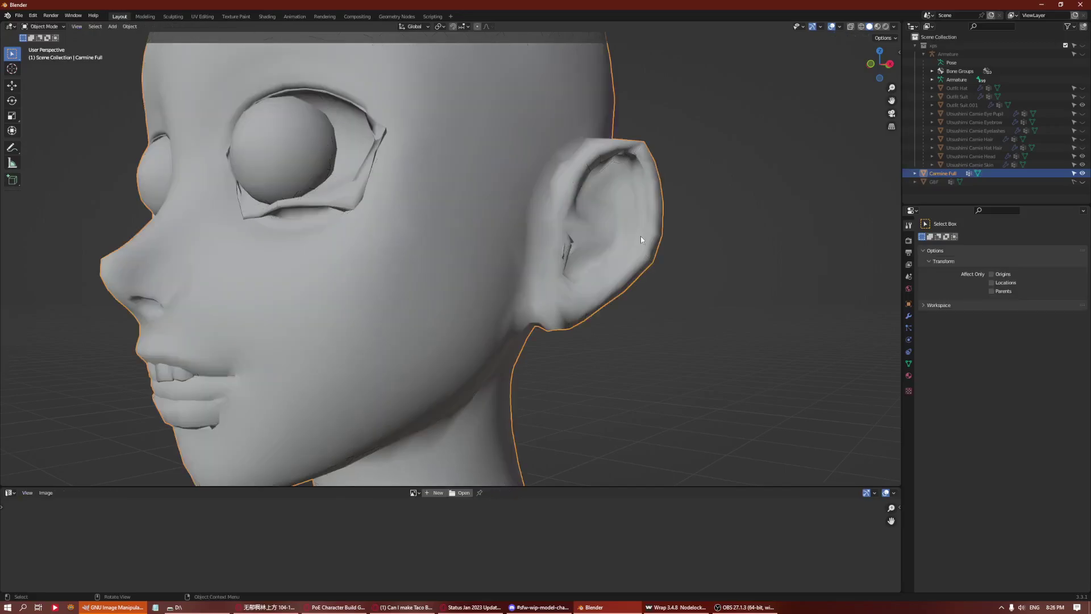
{"action": "key", "text": "Tab"}
{"action": "key", "text": "Tab"}
{"action": "key", "text": "Tab"}
{"action": "key", "text": "Tab"}
Undo the smooth shading, the collection hiding, the scaling and the import of Carmine Full.
{"action": "key", "text": "ctrl+z"}
{"action": "key", "text": "ctrl+z"}
{"action": "key", "text": "ctrl+z"}
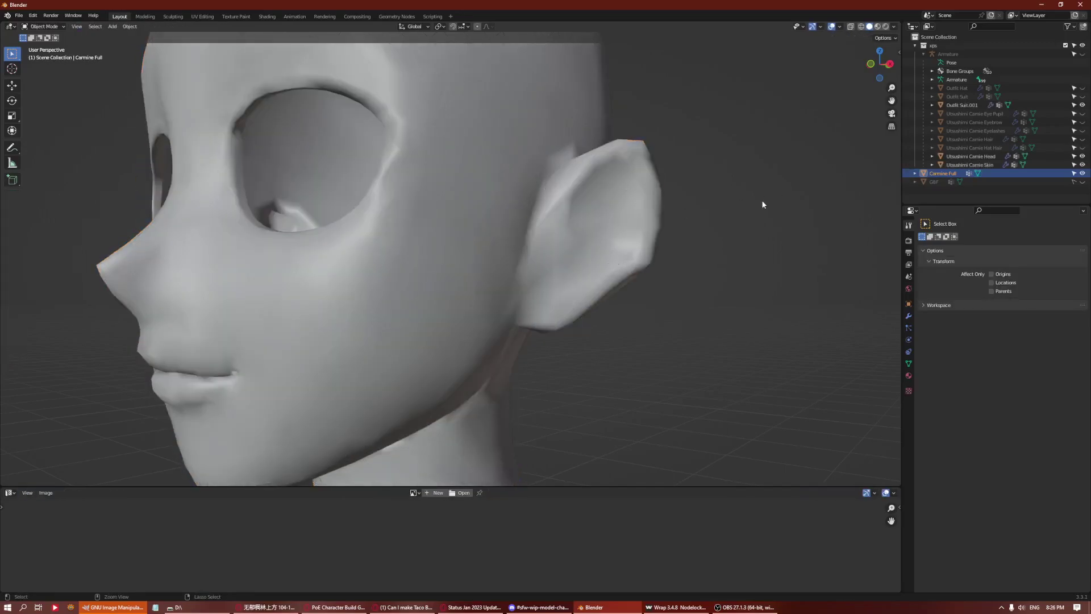
{"action": "key", "text": "ctrl+z"}
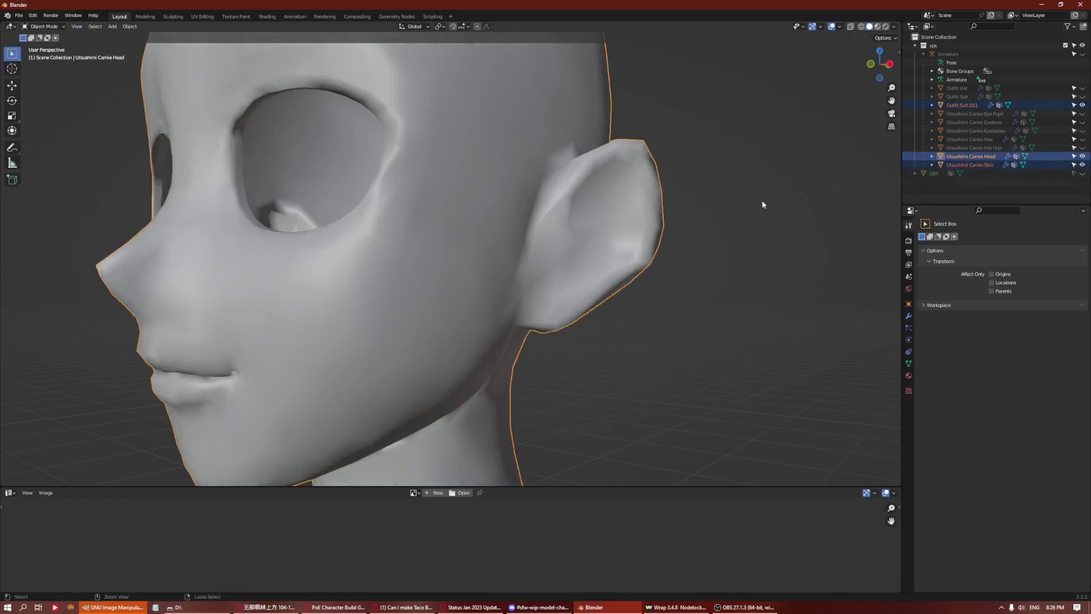
Inspect the original Utsushimi Camie Head mesh in Edit Mode and deselect all objects.
{"action": "key", "text": "Tab"}
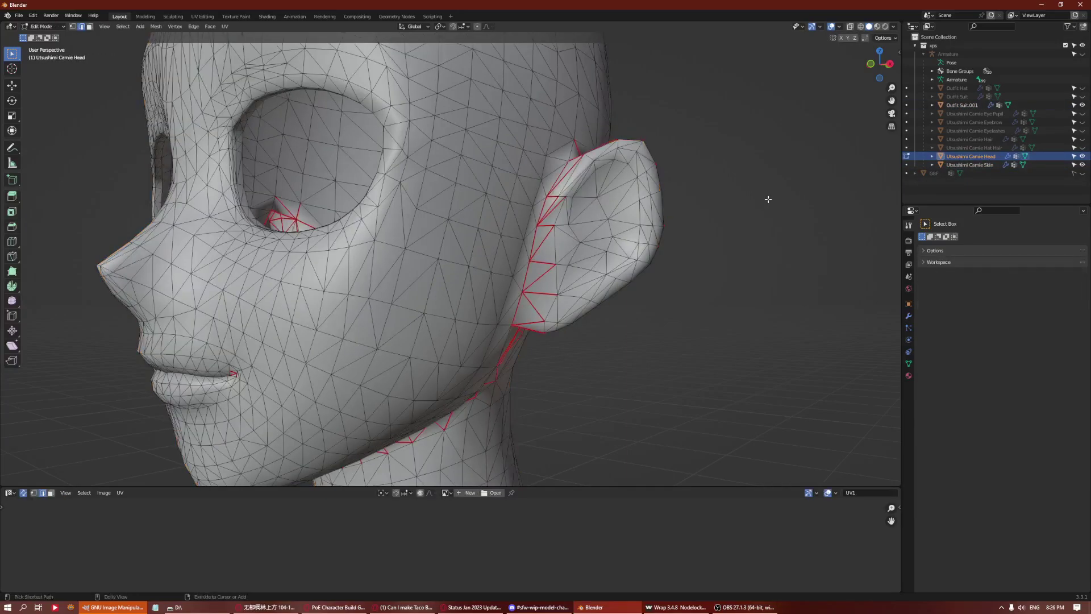
{"action": "key", "text": "ctrl+shift+z"}
{"action": "key", "text": "ctrl+shift+z"}
{"action": "key", "text": "ctrl+shift+z"}
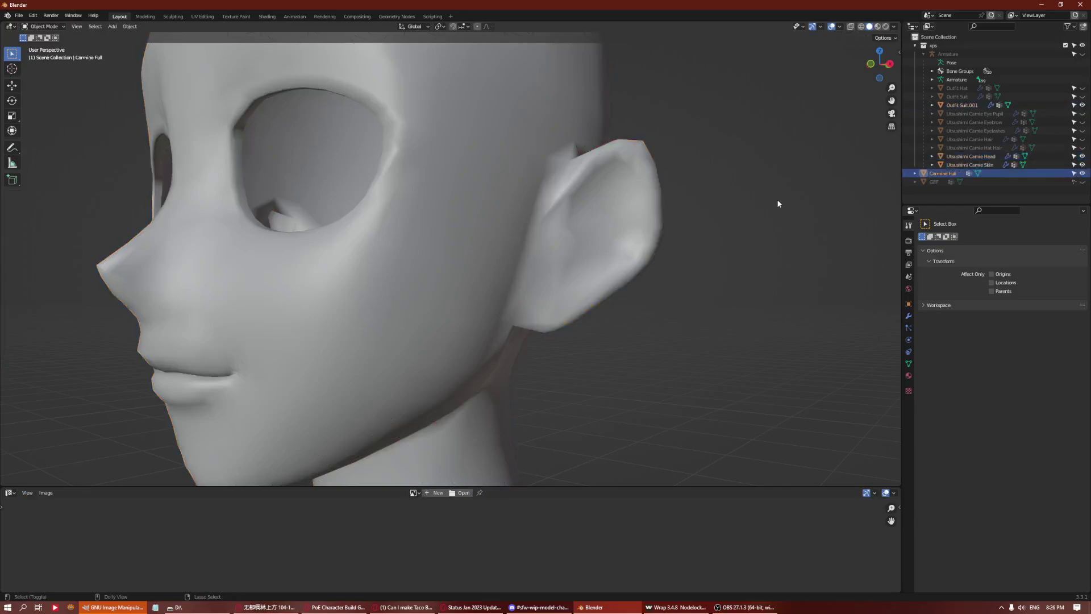
{"action": "key", "text": "ctrl+z"}
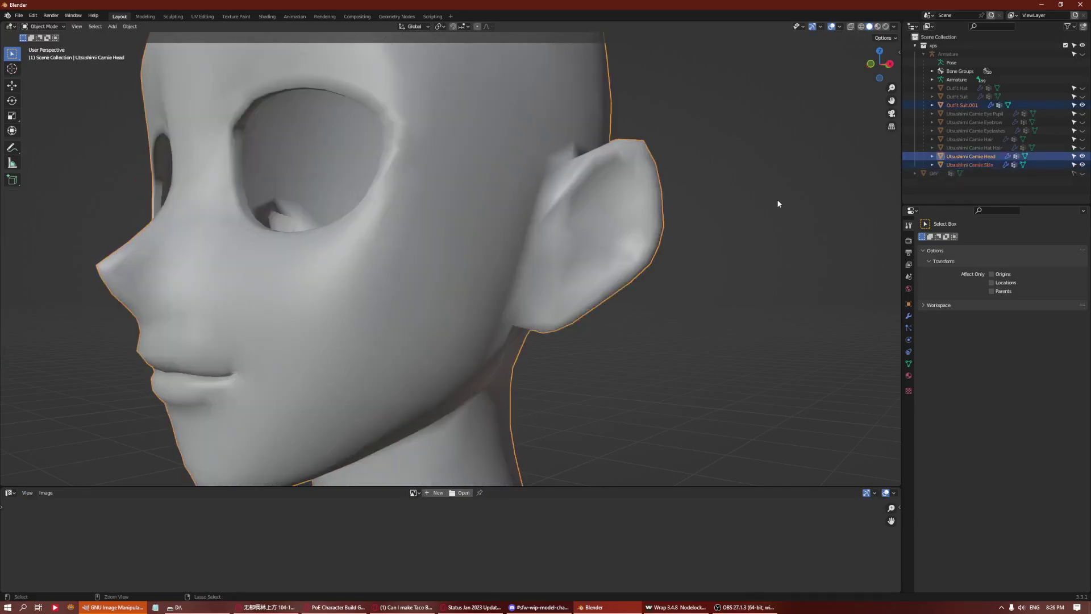
{"action": "left_click", "coordinate": [795, 203]}
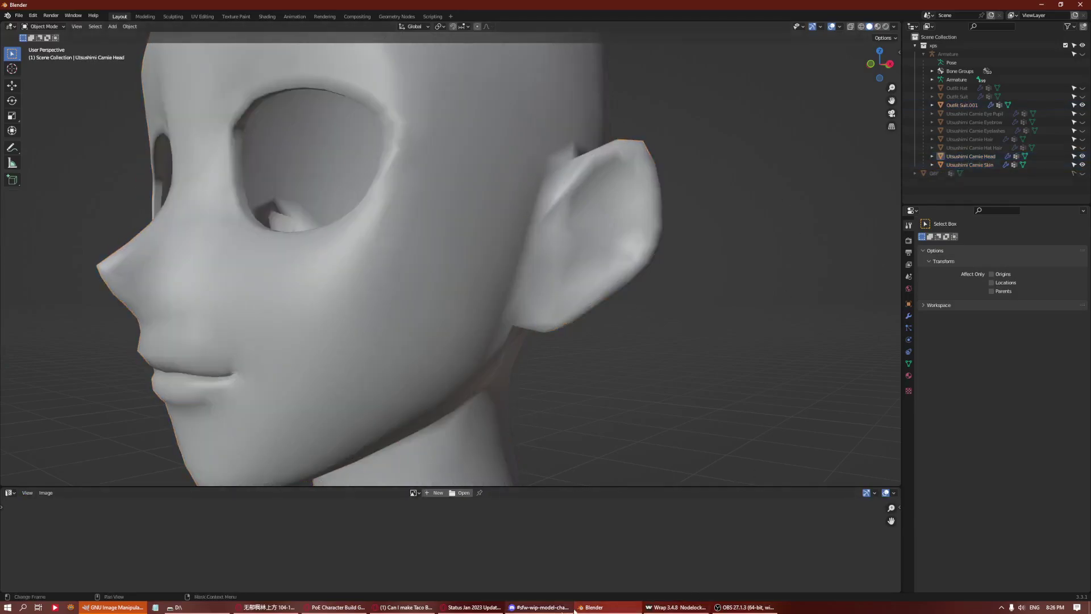
{"action": "mouse_move", "coordinate": [731, 610]}
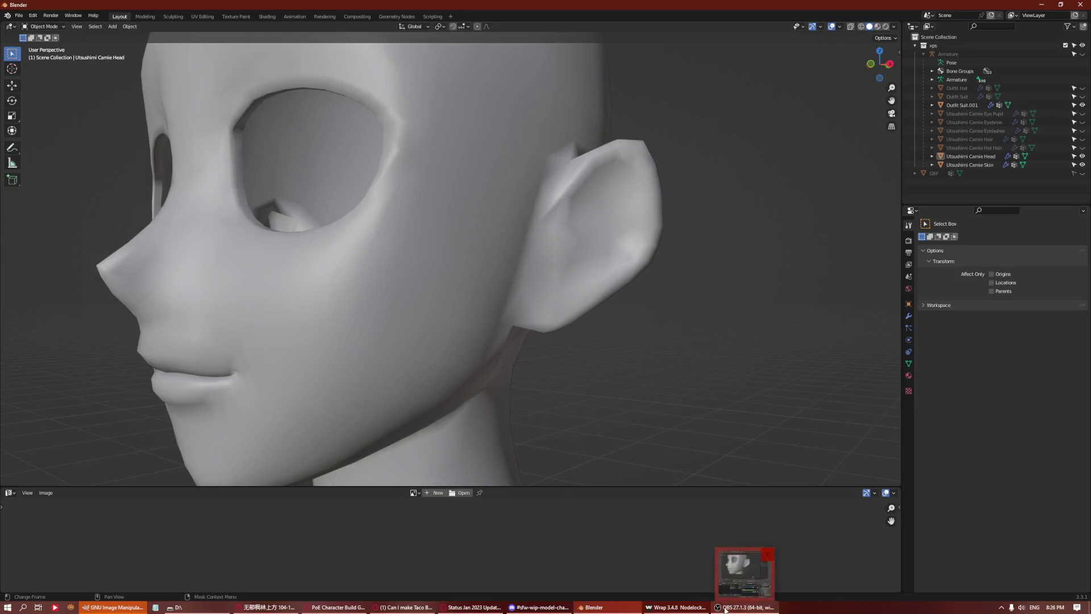
Switch to Wrap and review the SelectPolygons2, SelectPolygons, Subset and SelectPointPairs nodes.
{"action": "left_click", "coordinate": [677, 607]}
{"action": "left_click", "coordinate": [825, 281]}
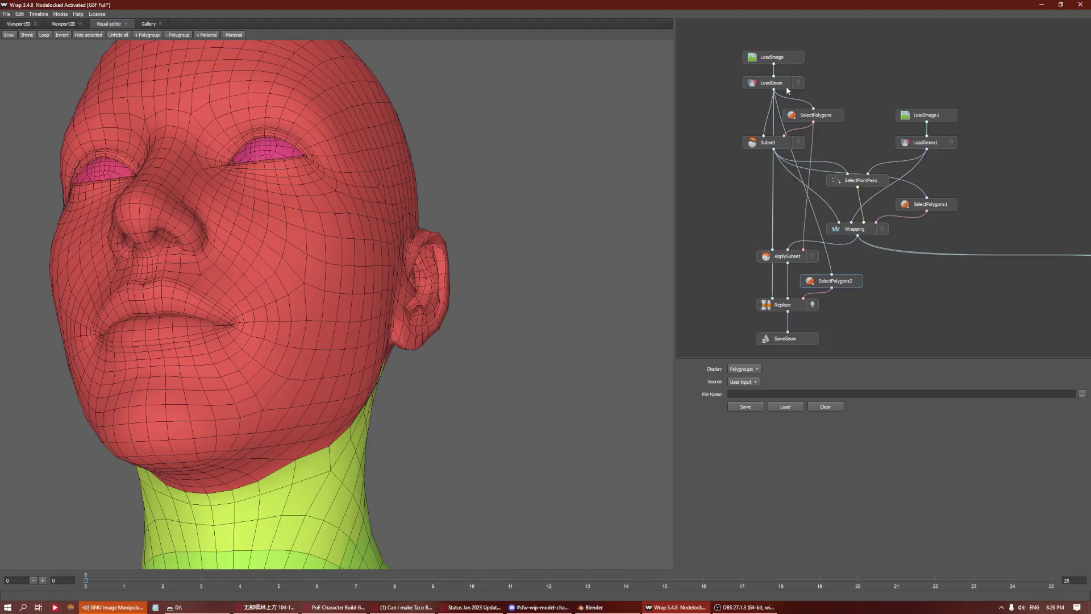
{"action": "left_click", "coordinate": [801, 117]}
{"action": "scroll", "coordinate": [655, 206], "scroll_direction": "down", "scroll_amount": 5}
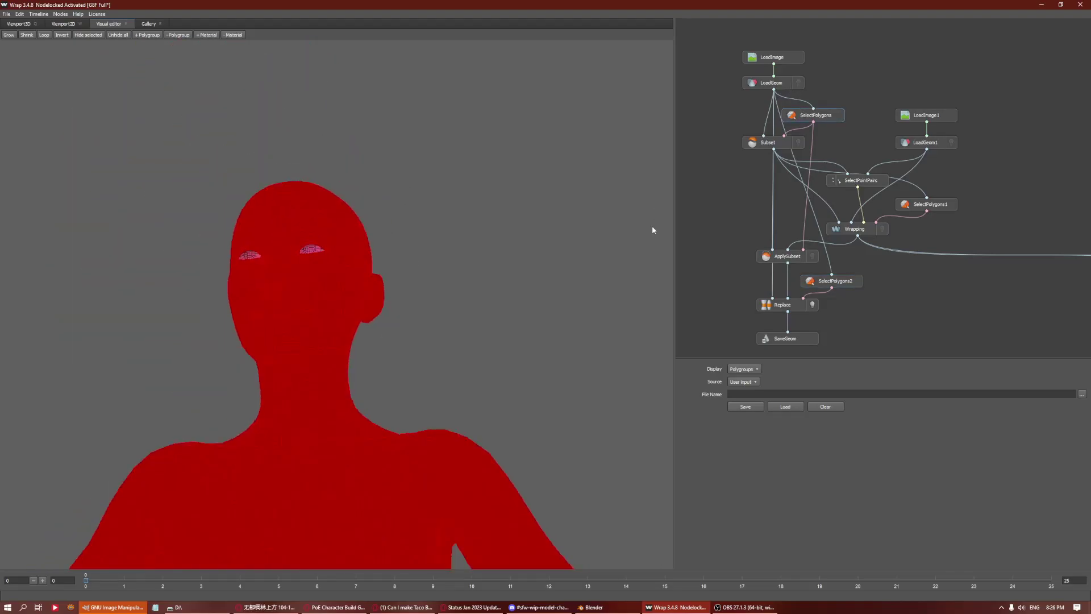
{"action": "left_click_drag", "start_coordinate": [541, 270], "coordinate": [270, 295]}
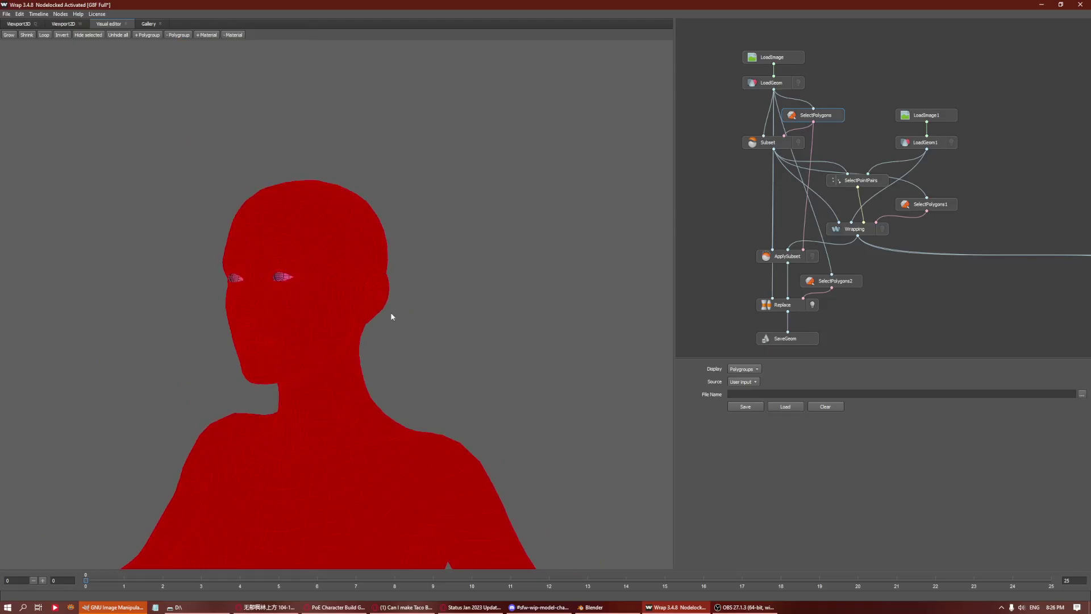
{"action": "left_click", "coordinate": [775, 146]}
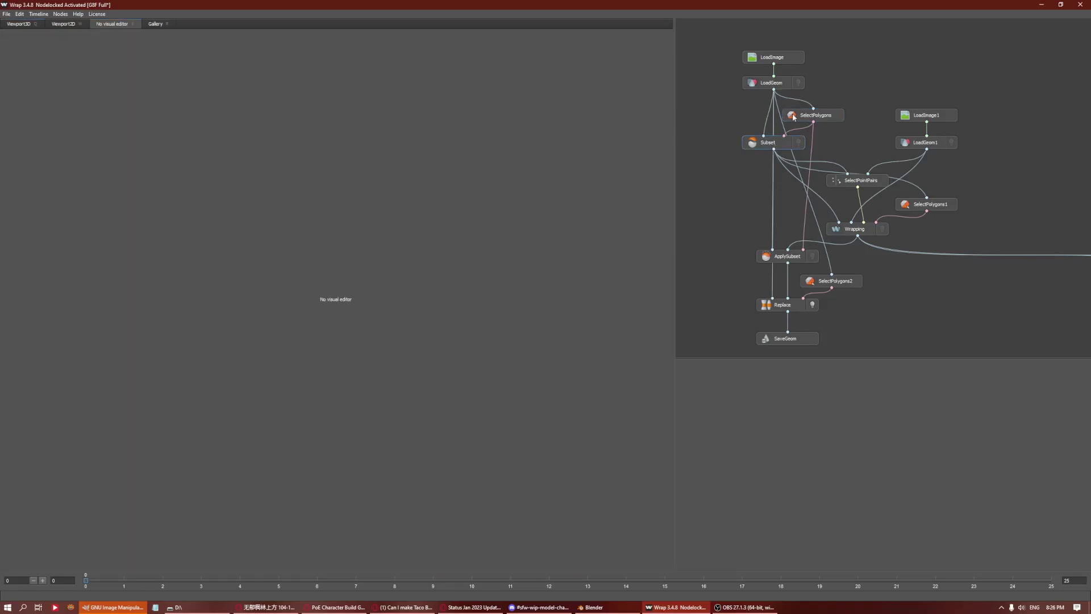
{"action": "left_click", "coordinate": [849, 184]}
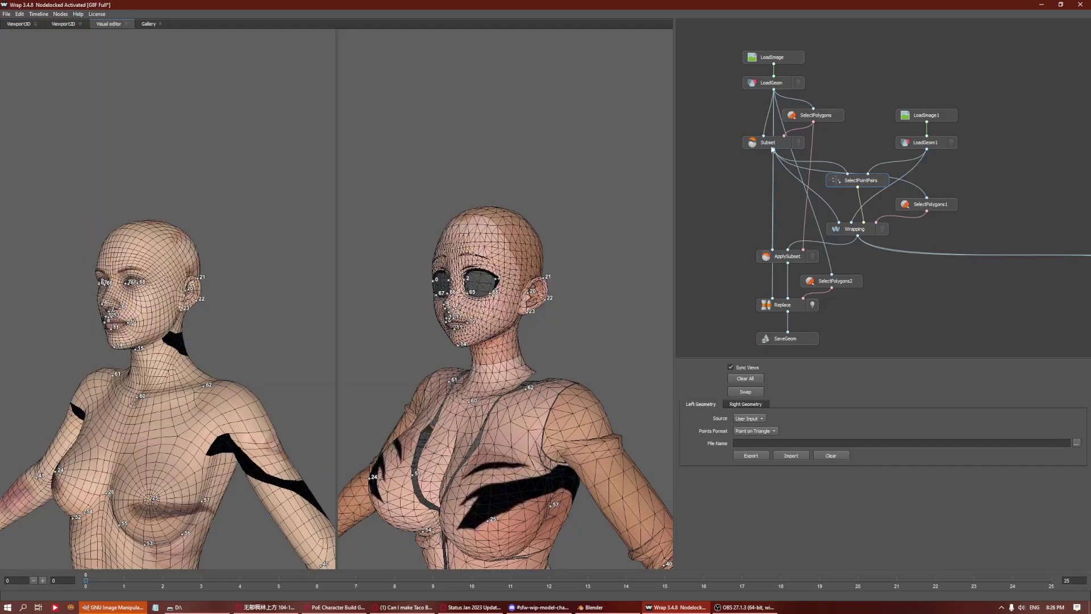
{"action": "left_click", "coordinate": [774, 141]}
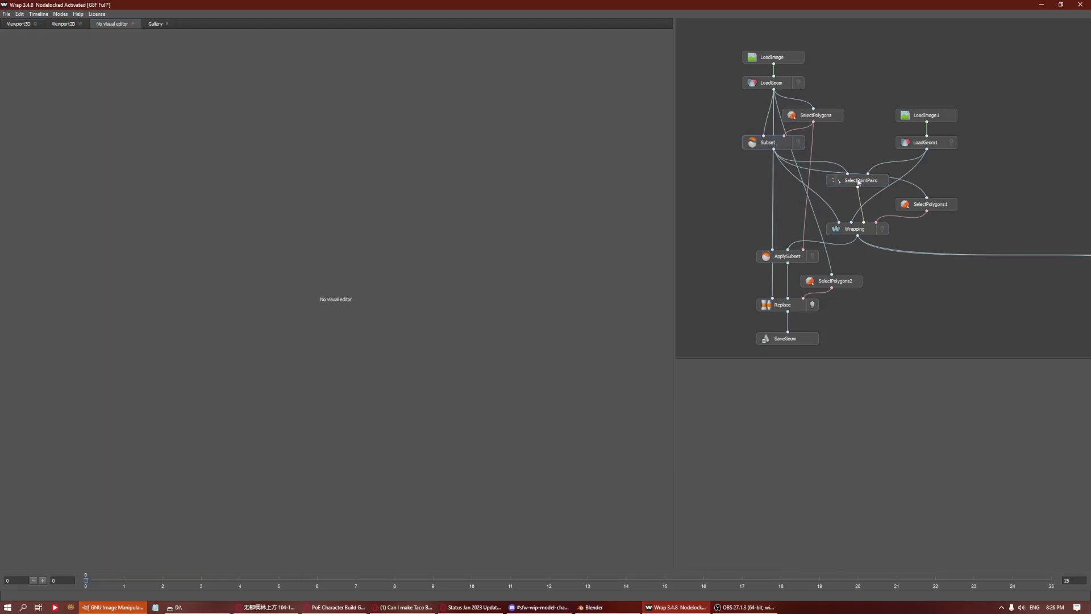
{"action": "left_click", "coordinate": [859, 182]}
{"action": "left_click", "coordinate": [785, 147]}
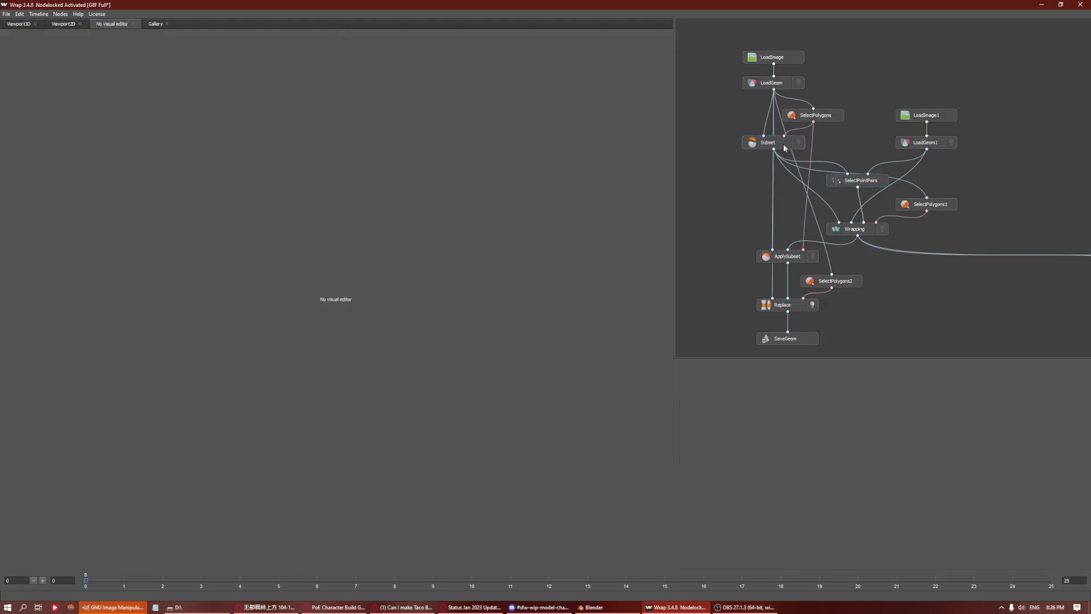
Add the Ears material to the SelectPolygons2 selection and compute the current frame in SaveGeom to export Carmine Full.obj.
{"action": "left_click", "coordinate": [819, 283]}
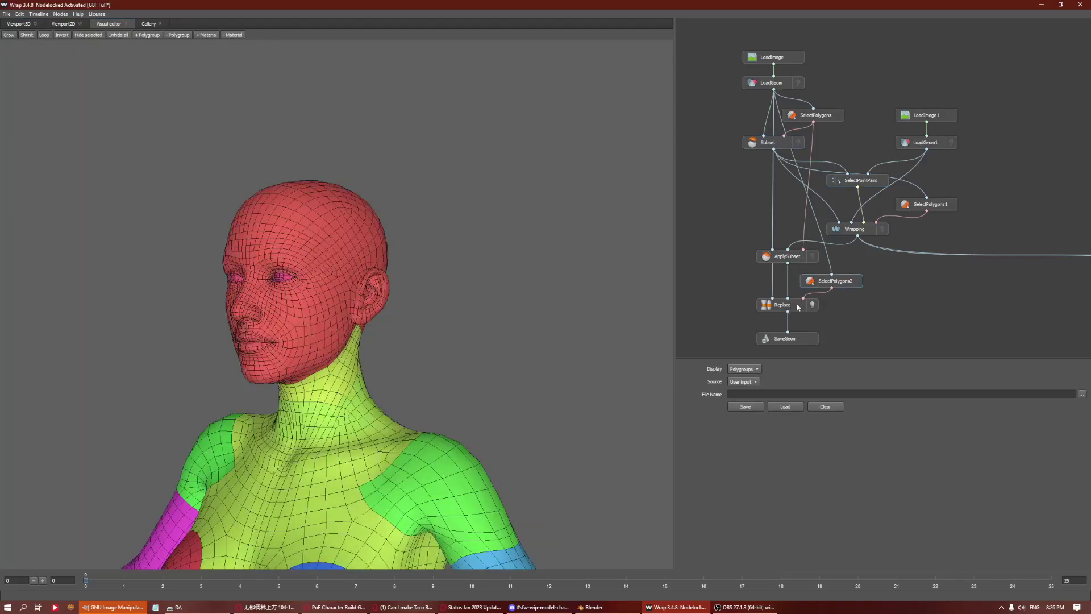
{"action": "scroll", "coordinate": [432, 288], "scroll_direction": "down", "scroll_amount": 8}
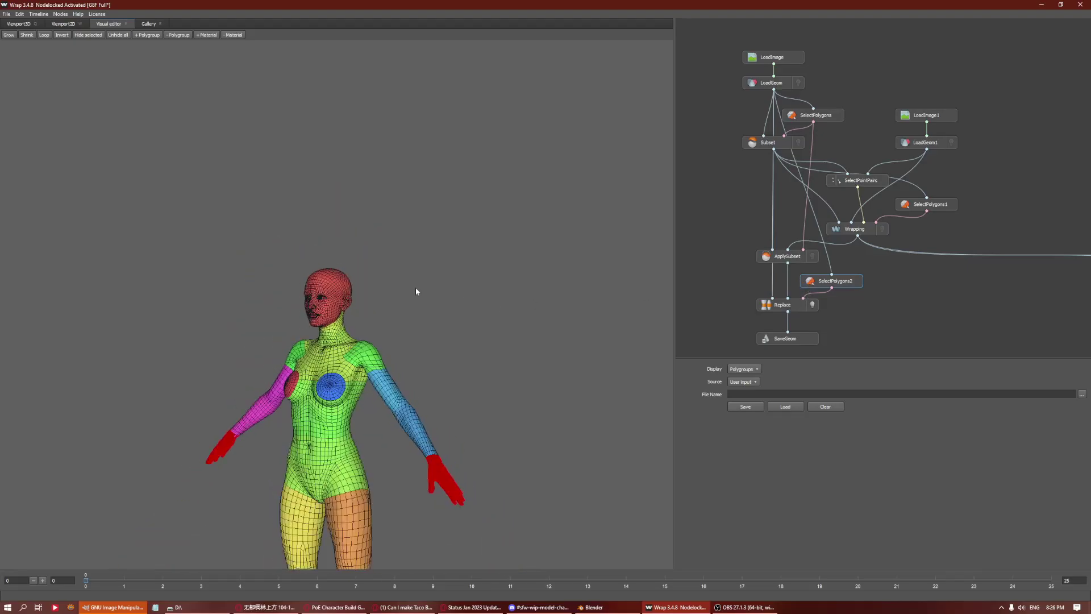
{"action": "scroll", "coordinate": [441, 256], "scroll_direction": "up", "scroll_amount": 2}
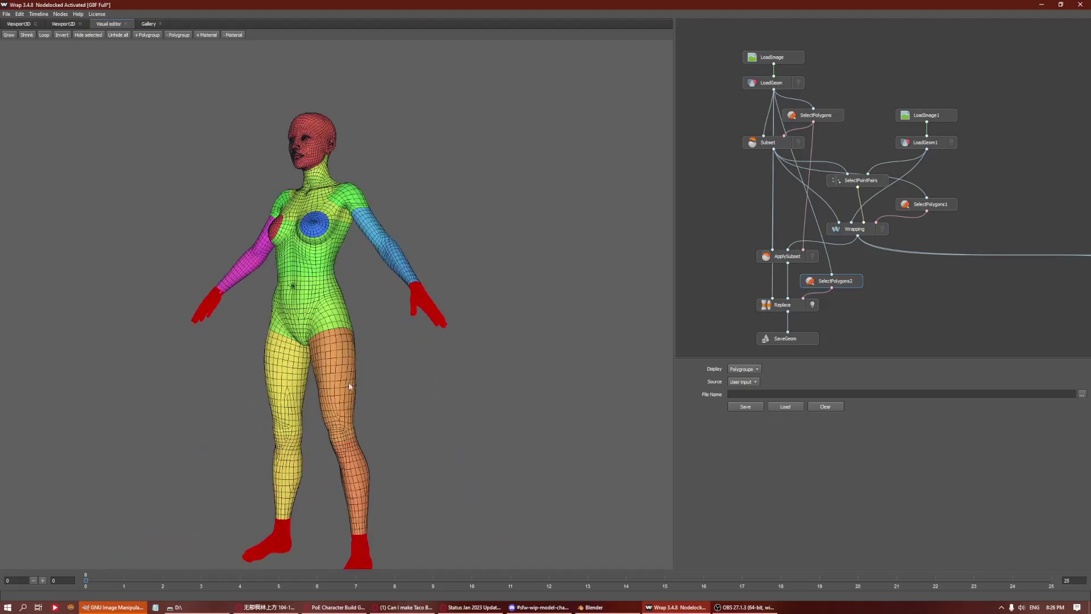
{"action": "left_click", "coordinate": [218, 36]}
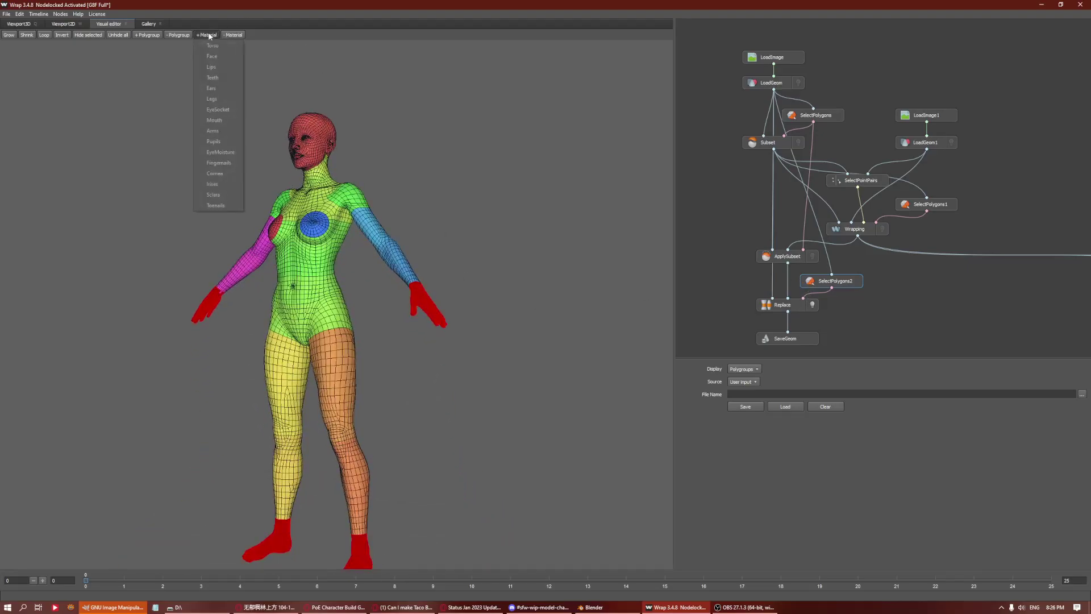
{"action": "left_click", "coordinate": [222, 90]}
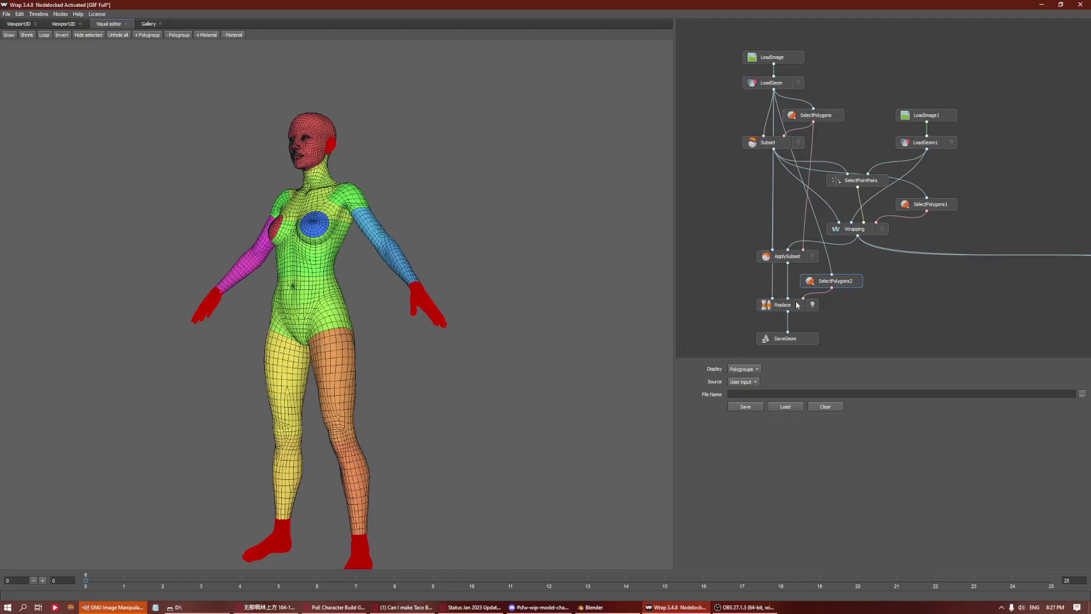
{"action": "left_click", "coordinate": [808, 338]}
{"action": "left_click", "coordinate": [758, 401]}
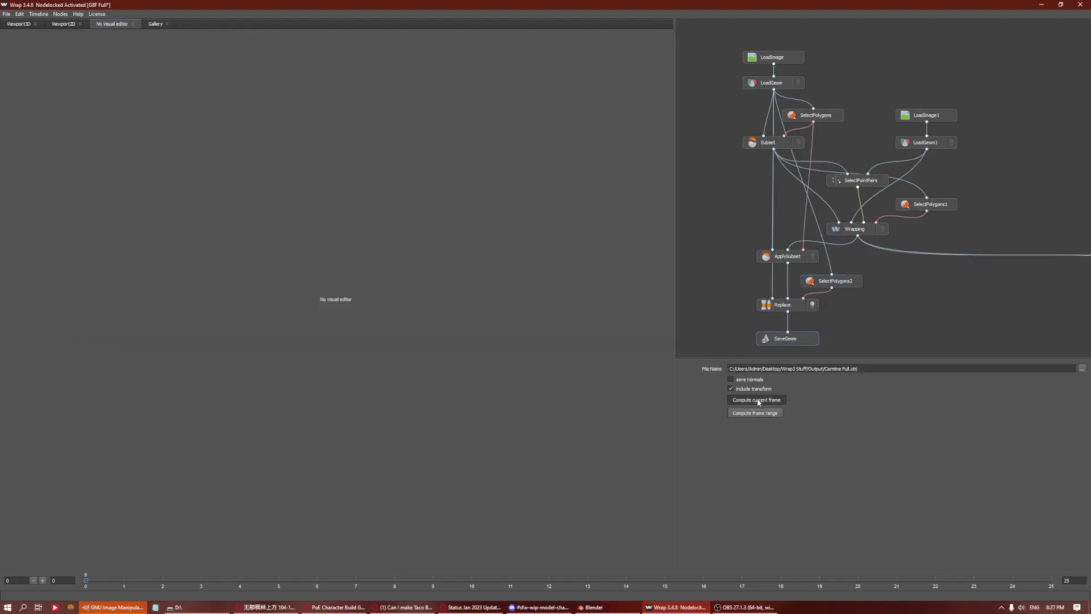
Switch to Blender, import Carmine Full.obj as a Wavefront OBJ, and undo the import.
{"action": "left_click", "coordinate": [594, 607]}
{"action": "left_click", "coordinate": [19, 15]}
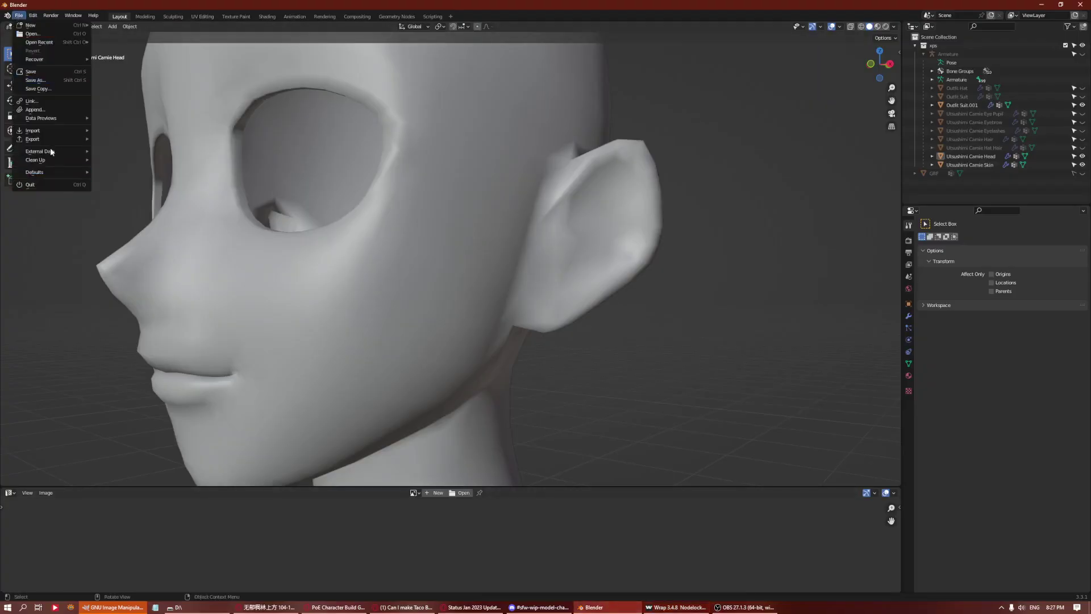
{"action": "mouse_move", "coordinate": [50, 131]}
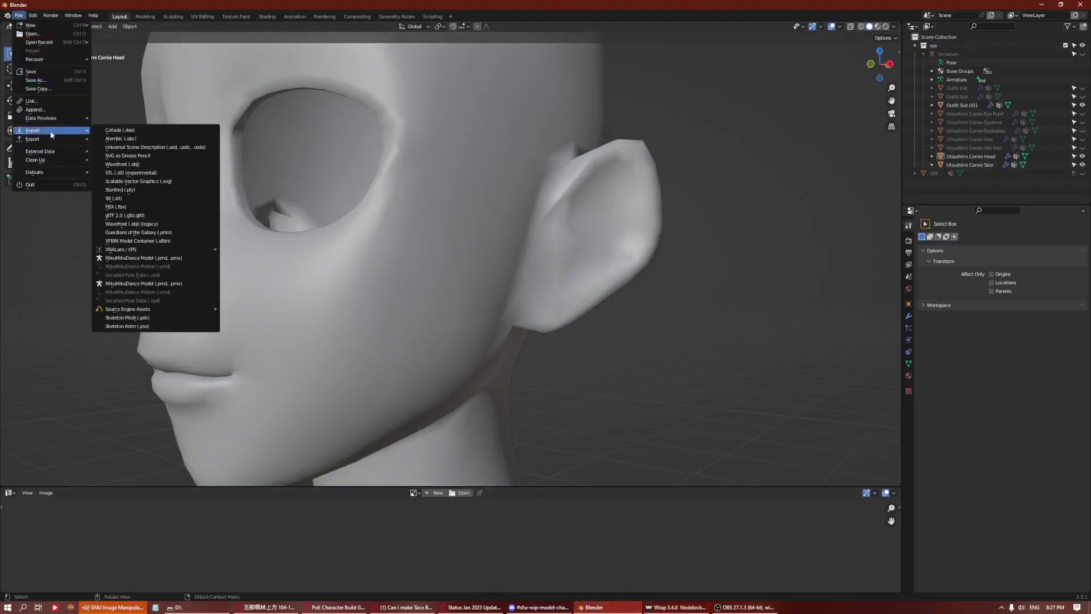
{"action": "left_click", "coordinate": [129, 165]}
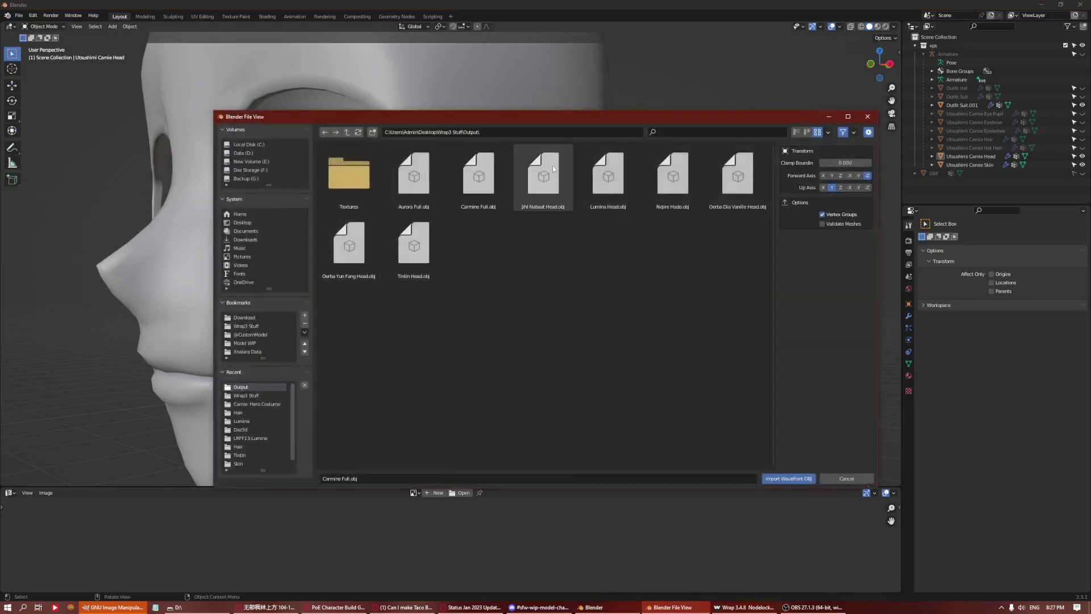
{"action": "left_click", "coordinate": [479, 176]}
{"action": "left_click", "coordinate": [805, 480]}
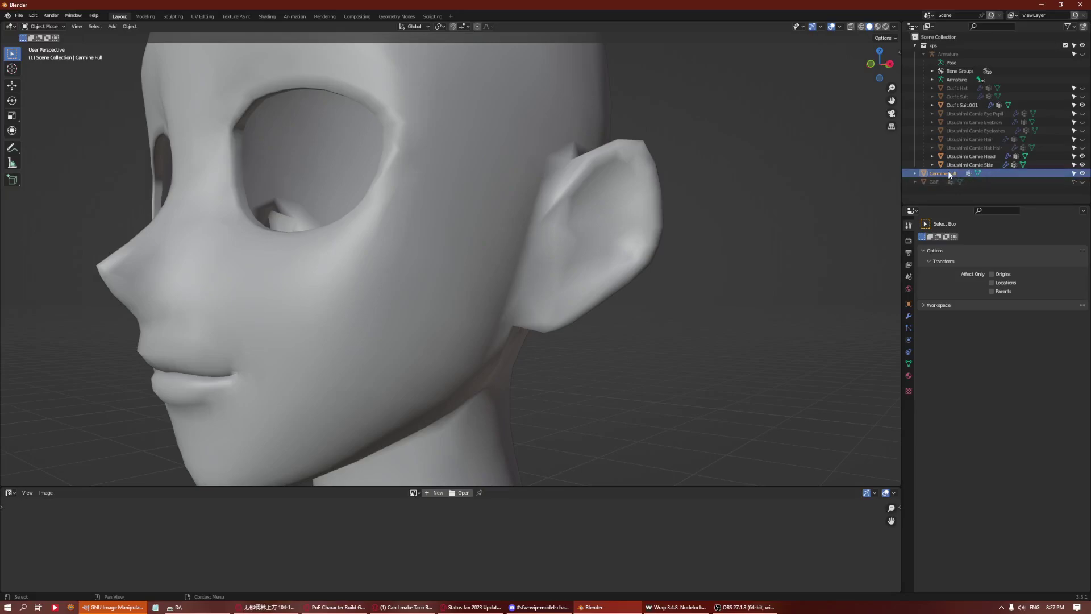
{"action": "scroll", "coordinate": [750, 247], "scroll_direction": "down", "scroll_amount": 9}
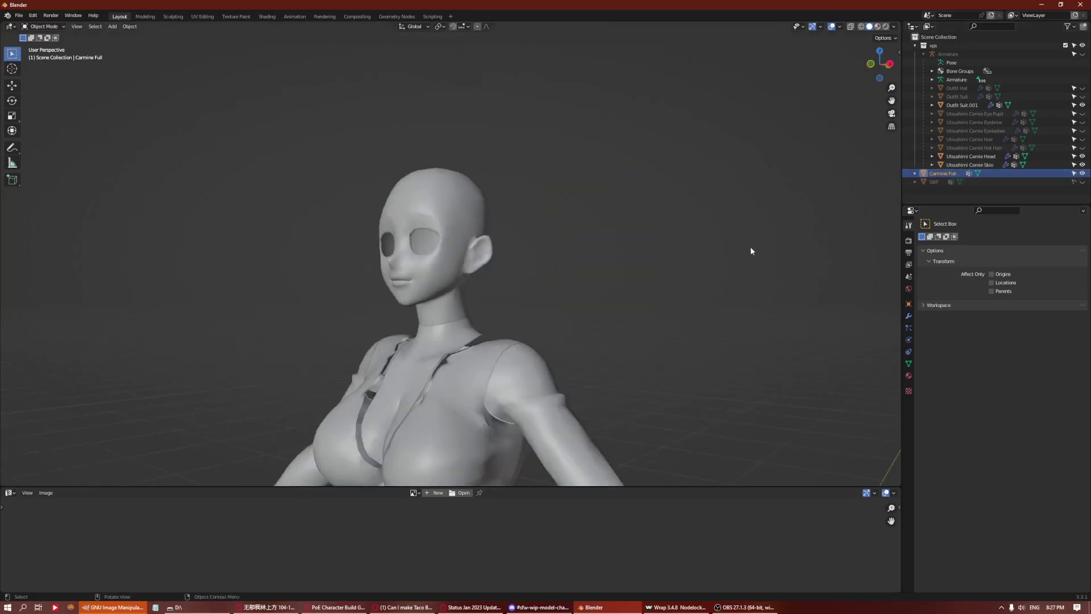
{"action": "middle_click_drag", "start_coordinate": [648, 282], "coordinate": [797, 283]}
{"action": "key", "text": "ctrl+z"}
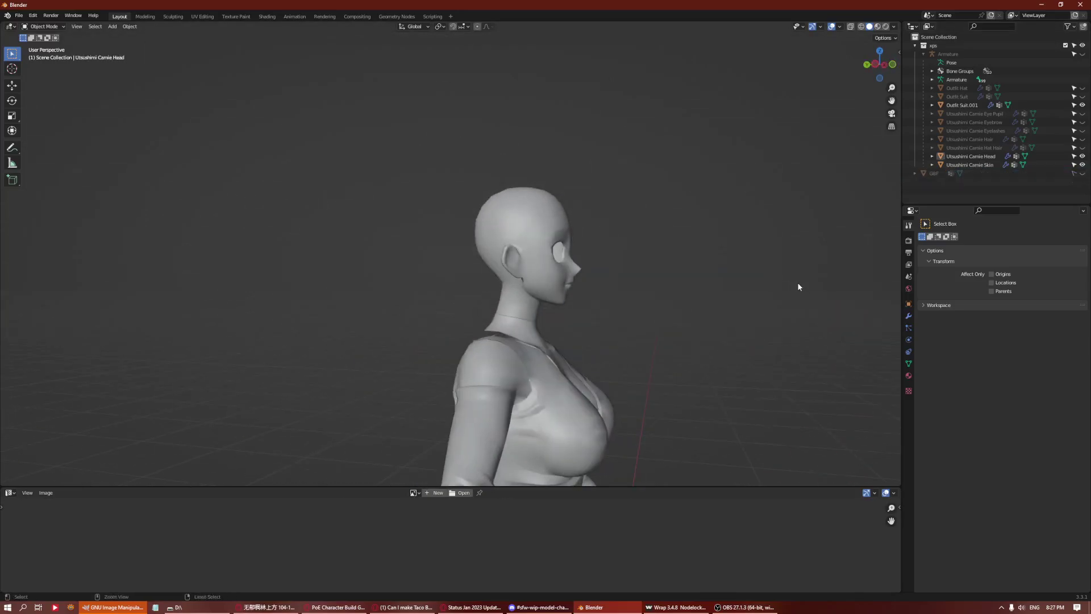
Import Carmine Full.obj once more and remove the imported object.
{"action": "left_click", "coordinate": [19, 16]}
{"action": "mouse_move", "coordinate": [68, 131]}
{"action": "left_click", "coordinate": [122, 165]}
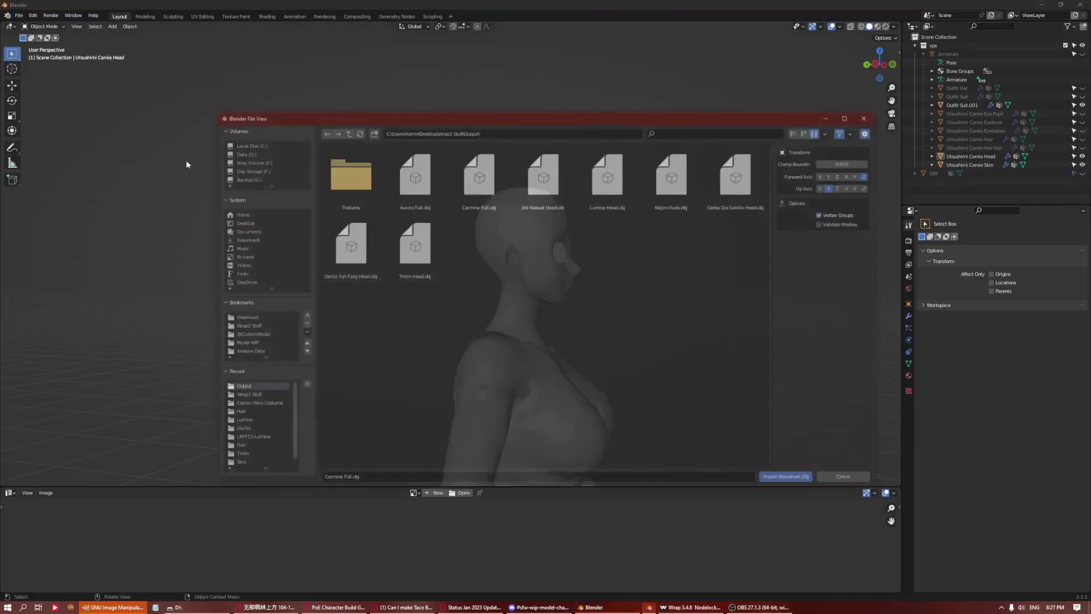
{"action": "double_click", "coordinate": [480, 181]}
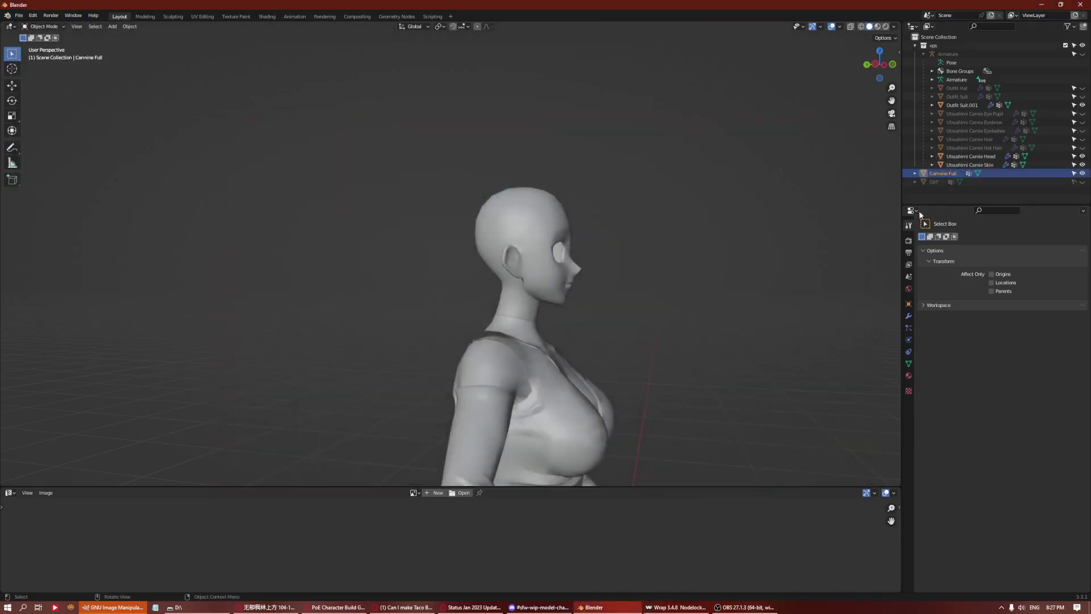
{"action": "scroll", "coordinate": [758, 297], "scroll_direction": "down", "scroll_amount": 2}
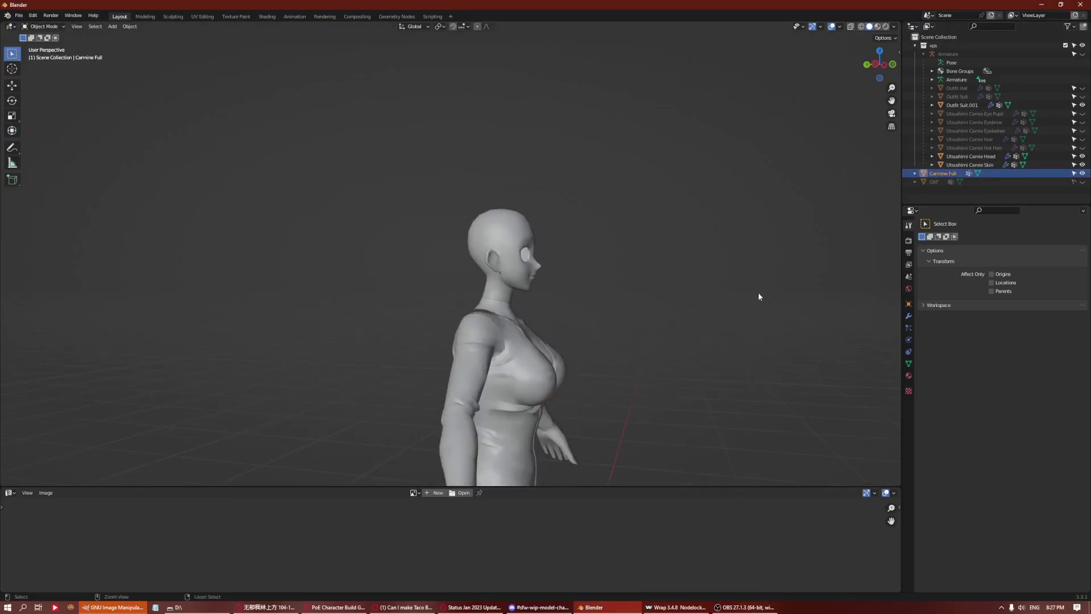
{"action": "key", "text": "Delete"}
Import Carmine Full.obj as a Wavefront OBJ into the scene.
{"action": "left_click", "coordinate": [18, 15]}
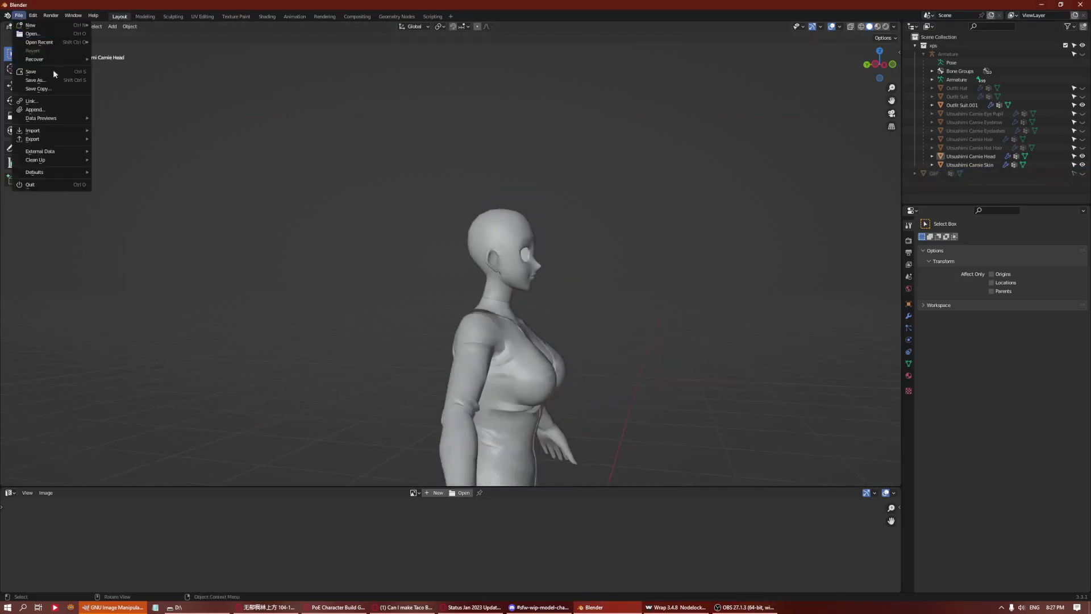
{"action": "mouse_move", "coordinate": [51, 131]}
{"action": "left_click", "coordinate": [122, 164]}
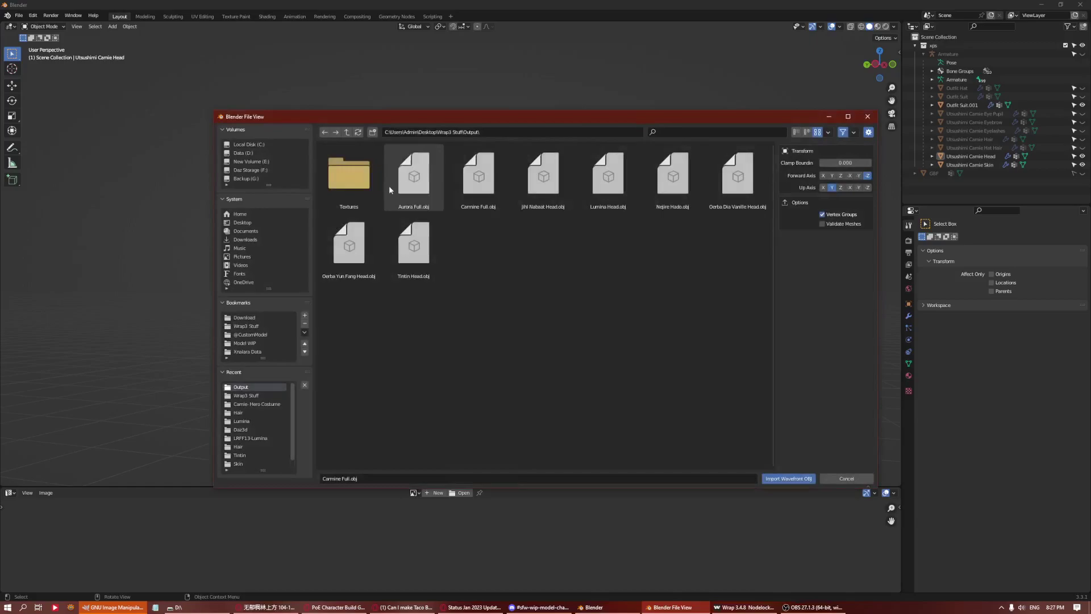
{"action": "left_click", "coordinate": [479, 176]}
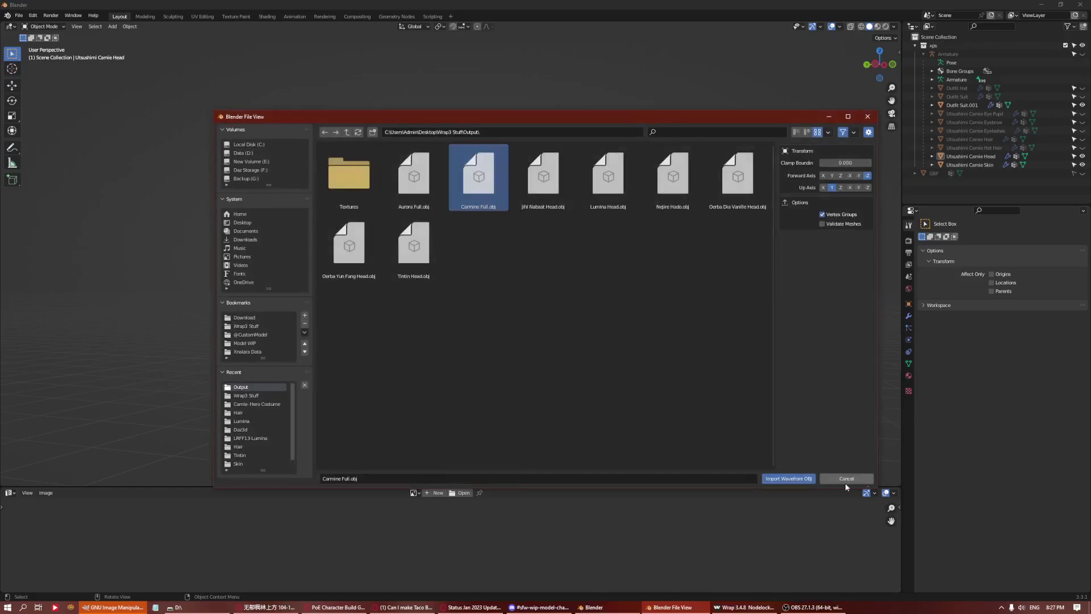
{"action": "left_click", "coordinate": [795, 478]}
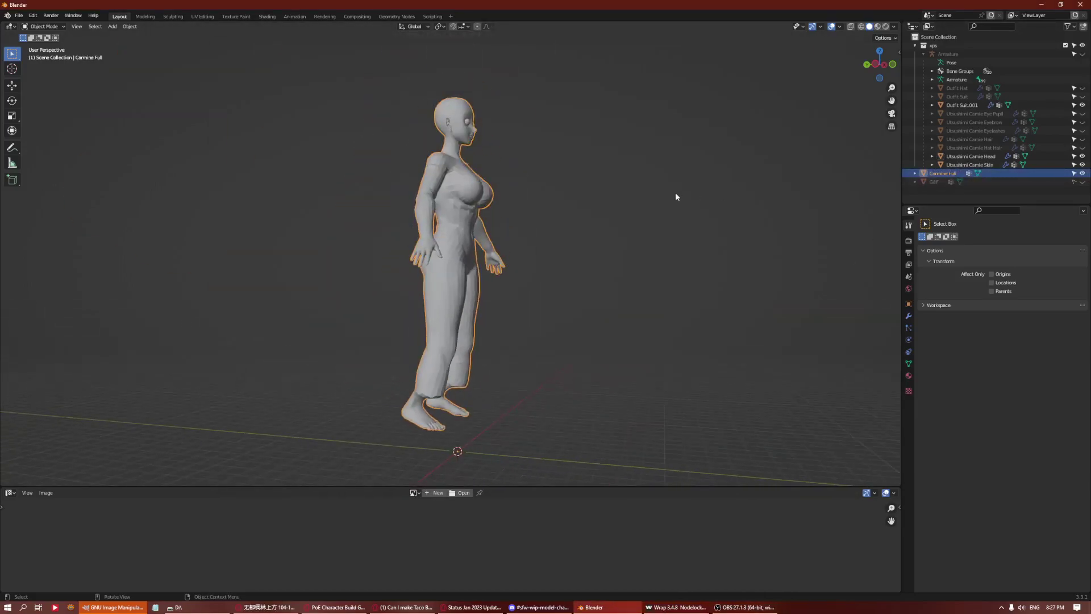
Scale the imported Carmine Full mesh to 0.01 and shade it smooth.
{"action": "key", "text": "s"}
{"action": "left_click", "coordinate": [614, 237]}
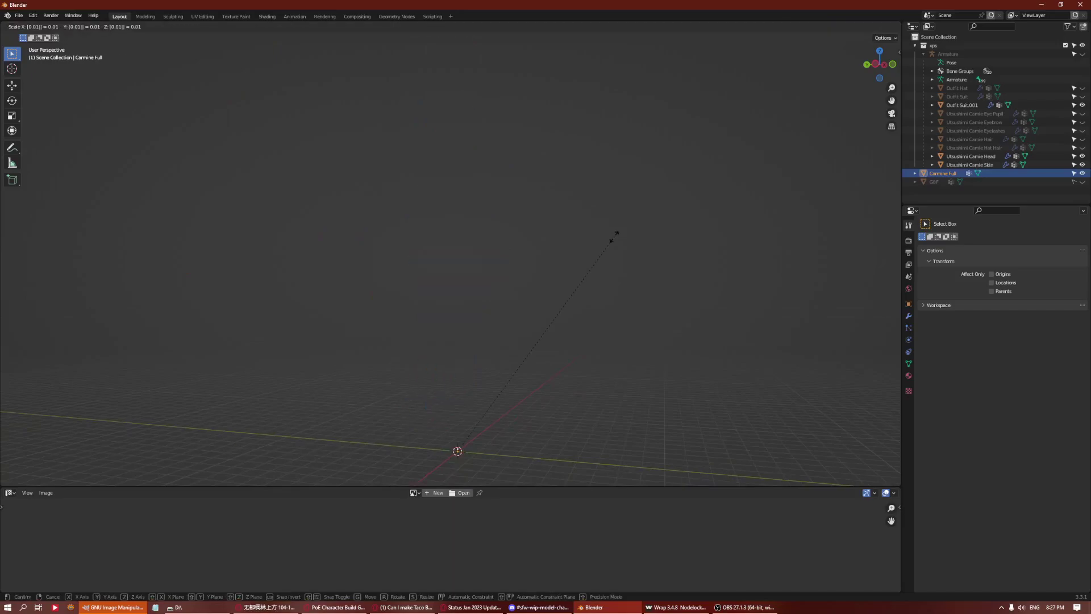
{"action": "right_click", "coordinate": [497, 158]}
{"action": "left_click", "coordinate": [498, 158]}
Hide the xps collection and inspect the head and ear topology of Carmine Full in Edit Mode.
{"action": "middle_click_drag", "start_coordinate": [531, 166], "coordinate": [653, 165]}
{"action": "left_click", "coordinate": [1082, 45]}
{"action": "scroll", "coordinate": [633, 245], "scroll_direction": "up", "scroll_amount": 5}
{"action": "middle_click_drag", "start_coordinate": [631, 259], "coordinate": [609, 360]}
{"action": "key", "text": "Tab"}
{"action": "scroll", "coordinate": [671, 251], "scroll_direction": "up", "scroll_amount": 2}
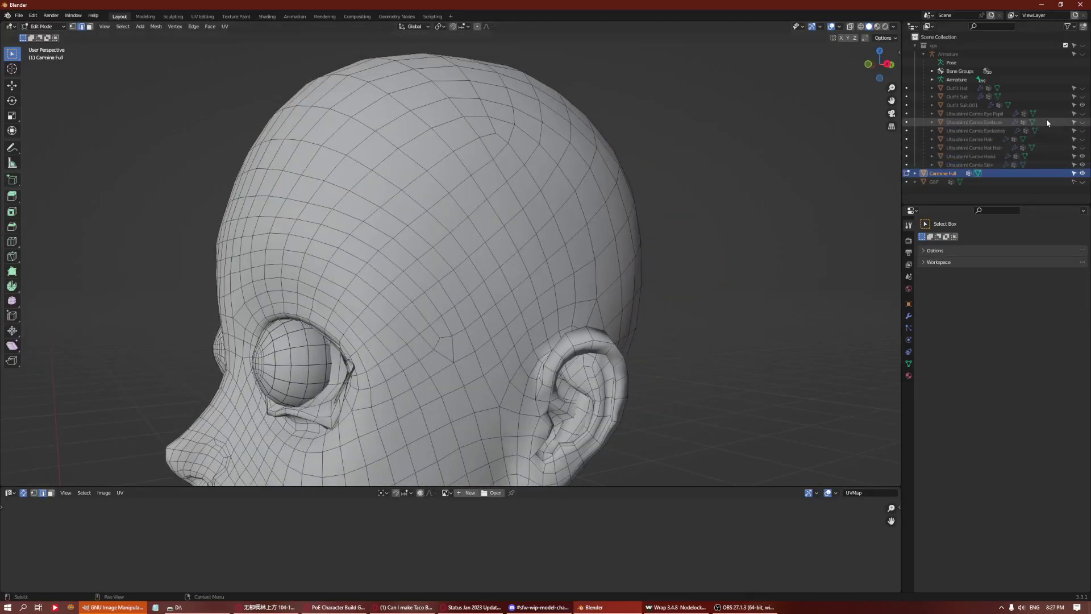
Show the xps collection and hide its Utsushimi Camie Skin and Outfit Suit.001 meshes.
{"action": "left_click", "coordinate": [1082, 45]}
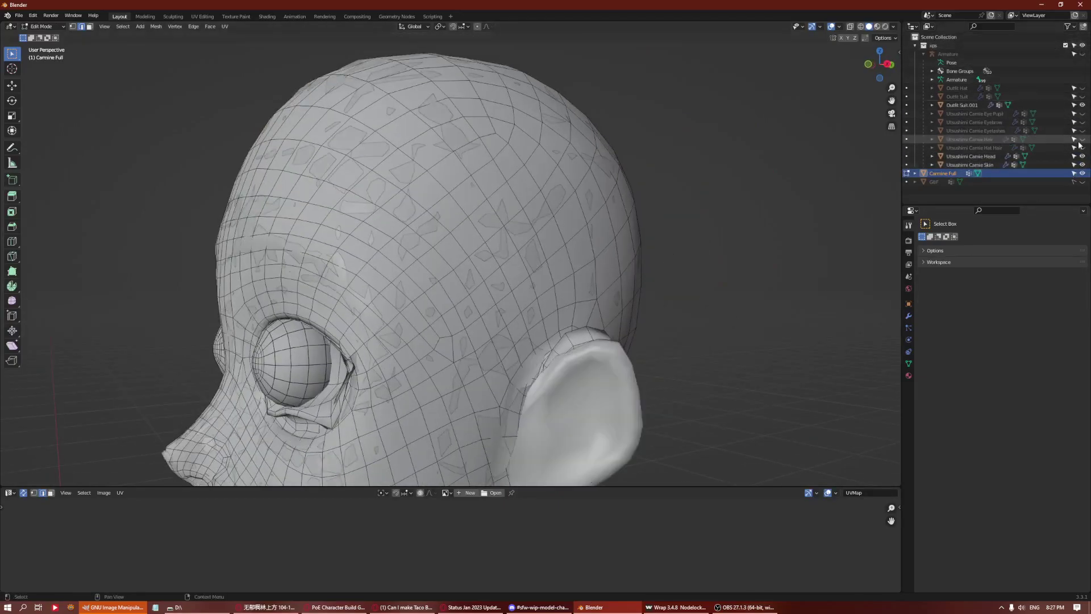
{"action": "left_click", "coordinate": [1082, 165]}
{"action": "left_click", "coordinate": [1082, 105]}
Compare the Carmine Full ears with the original head's ears from behind, in Edit Mode and Object Mode.
{"action": "middle_click_drag", "start_coordinate": [597, 341], "coordinate": [653, 358]}
{"action": "scroll", "coordinate": [569, 363], "scroll_direction": "up", "scroll_amount": 4}
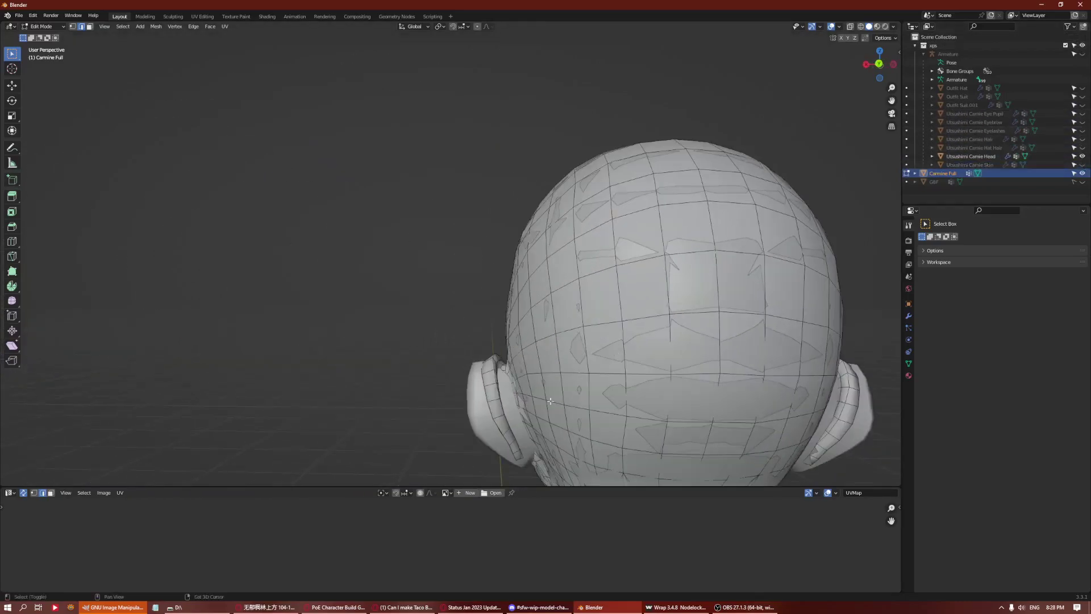
{"action": "middle_click_drag", "start_coordinate": [479, 372], "coordinate": [494, 212], "text": "shift"}
{"action": "key", "text": "Tab"}
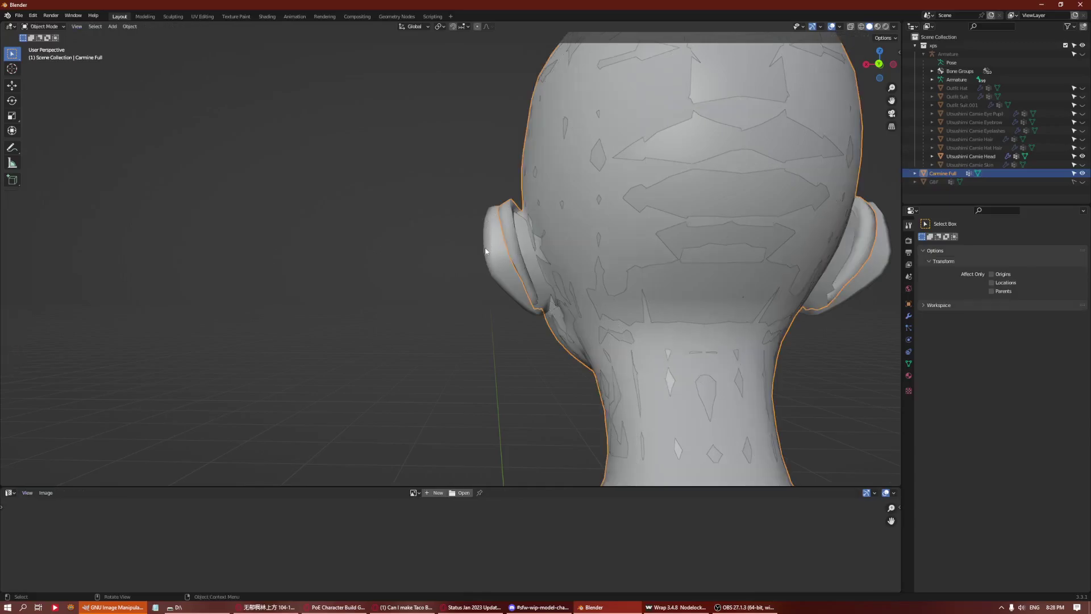
{"action": "middle_click_drag", "start_coordinate": [486, 251], "coordinate": [259, 320]}
{"action": "middle_click_drag", "start_coordinate": [128, 239], "coordinate": [330, 290]}
Select an edge on the back of Carmine Full's ear in Edit Mode, activate the Move tool, and enable X mirror with Topology Mirror.
{"action": "key", "text": "Tab"}
{"action": "left_click", "coordinate": [314, 270]}
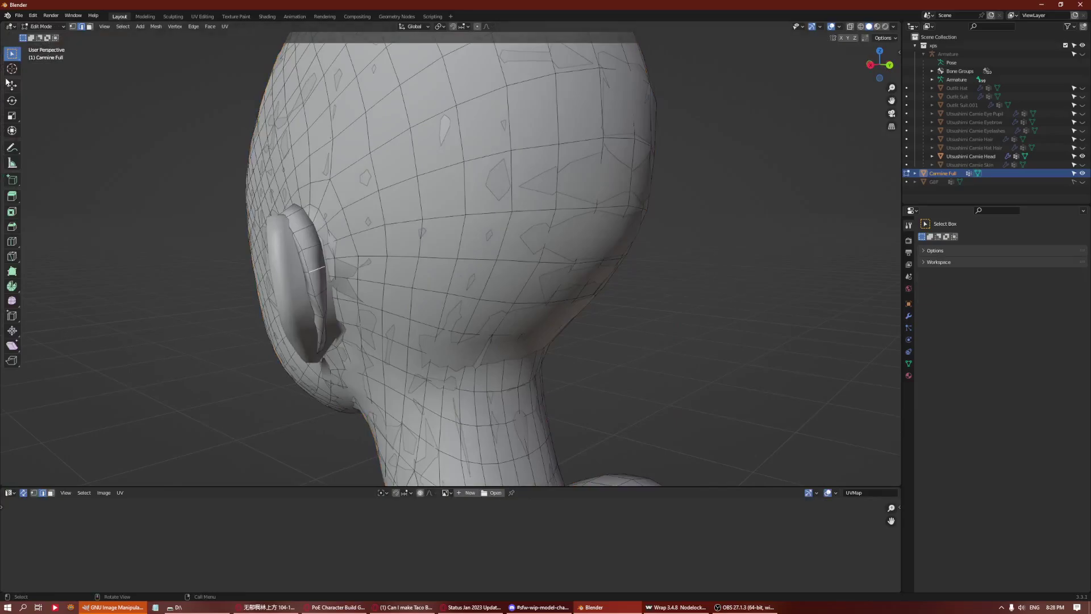
{"action": "left_click", "coordinate": [10, 85]}
{"action": "left_click", "coordinate": [935, 260]}
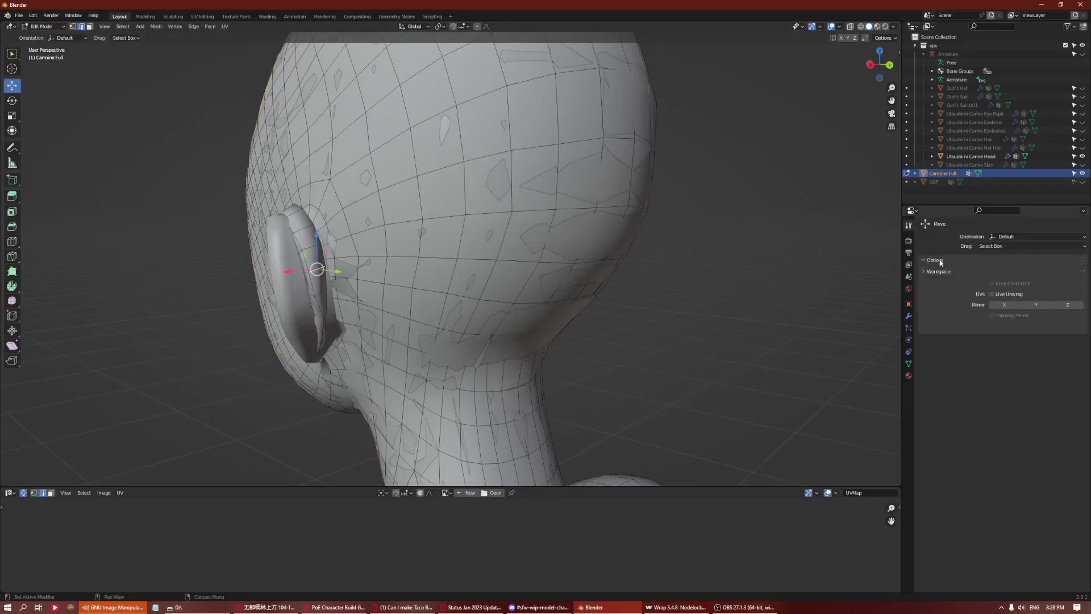
{"action": "scroll", "coordinate": [618, 246], "scroll_direction": "down", "scroll_amount": 4}
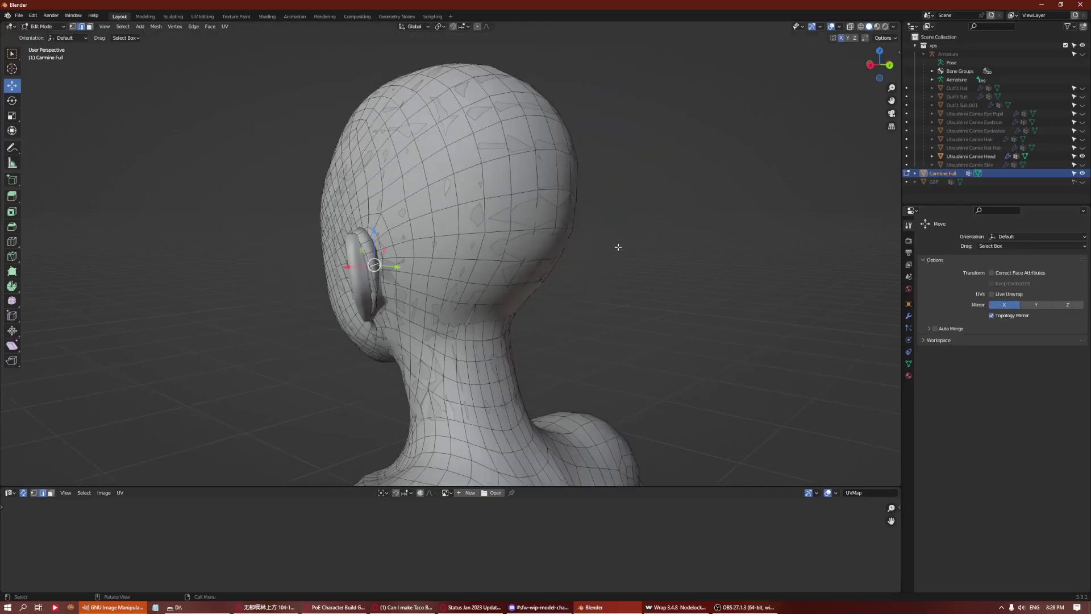
{"action": "middle_click_drag", "start_coordinate": [618, 246], "coordinate": [588, 271]}
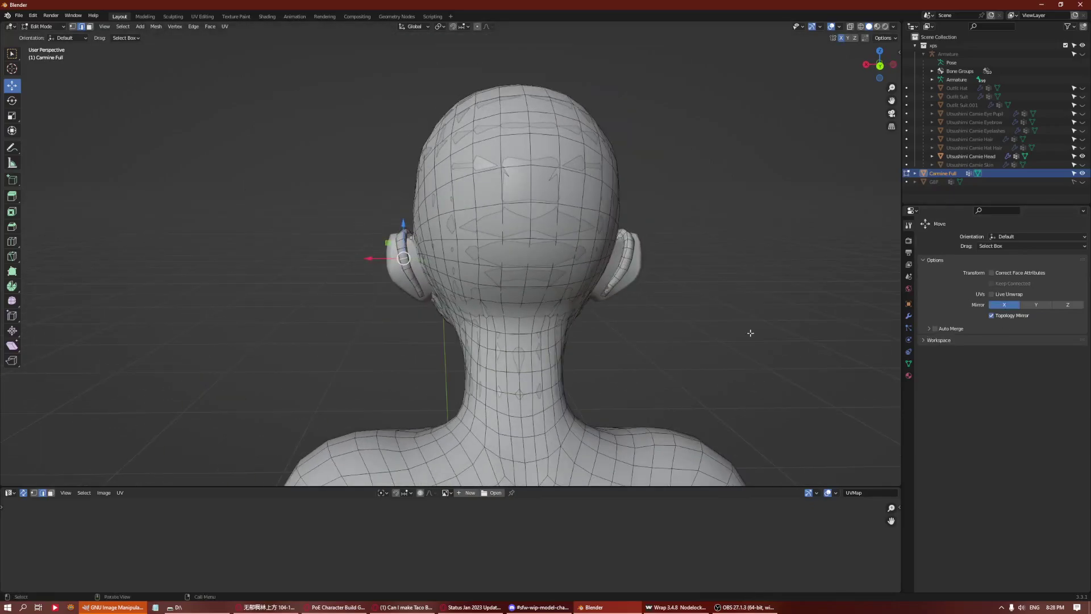
Set the transform orientation to Normal, enable proportional editing, and move the selected edge on the back of Carmine Full's ear.
{"action": "left_click_drag", "start_coordinate": [372, 258], "coordinate": [368, 257]}
{"action": "left_click", "coordinate": [414, 26]}
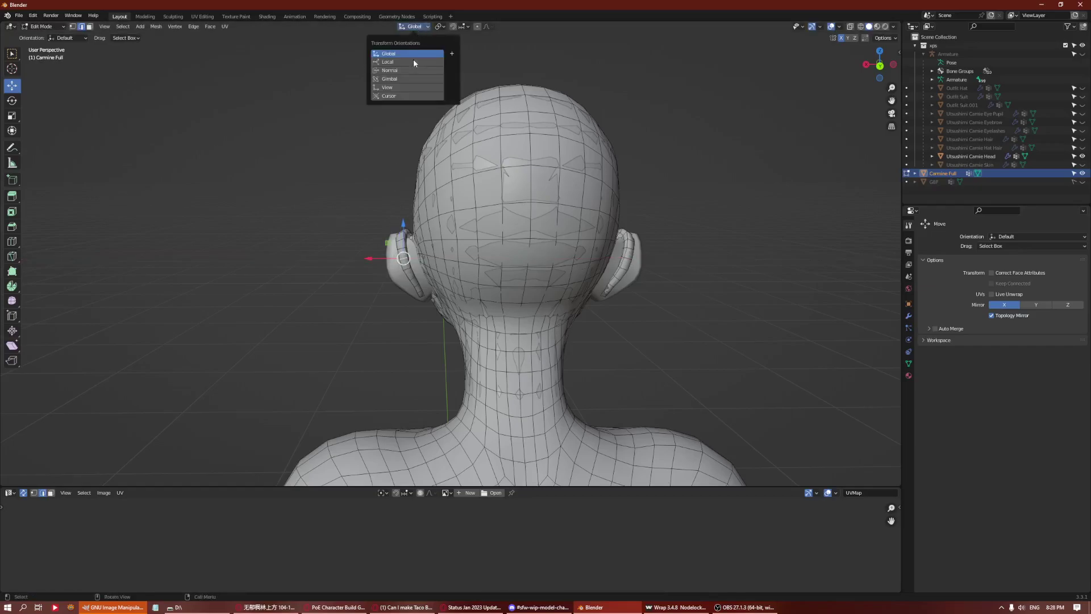
{"action": "left_click", "coordinate": [407, 70]}
{"action": "left_click_drag", "start_coordinate": [366, 266], "coordinate": [368, 265]}
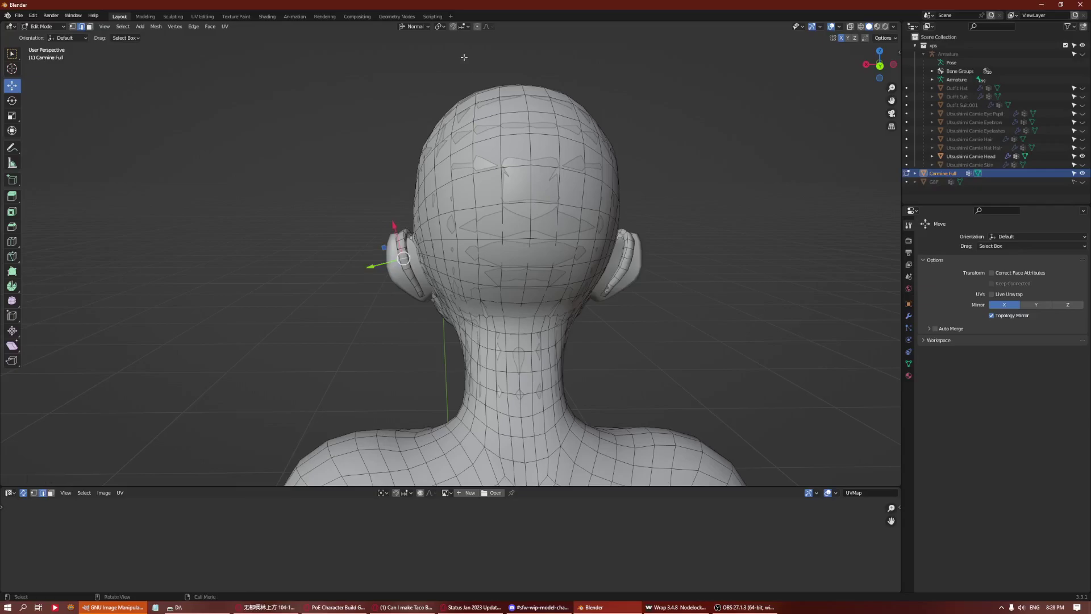
{"action": "key", "text": "o"}
{"action": "left_click_drag", "start_coordinate": [373, 264], "coordinate": [392, 304]}
Select further edges on the back of the ear and move them along their normal orientation with proportional editing to refit the ear.
{"action": "scroll", "coordinate": [367, 273], "scroll_direction": "up", "scroll_amount": 20}
{"action": "scroll", "coordinate": [363, 275], "scroll_direction": "up", "scroll_amount": 3}
{"action": "left_click", "coordinate": [412, 289]}
{"action": "mouse_move", "coordinate": [397, 276]}
{"action": "middle_mouse_down"}
{"action": "mouse_move", "coordinate": [570, 256]}
{"action": "mouse_move", "coordinate": [392, 284]}
{"action": "middle_mouse_up"}
{"action": "left_click", "coordinate": [391, 292]}
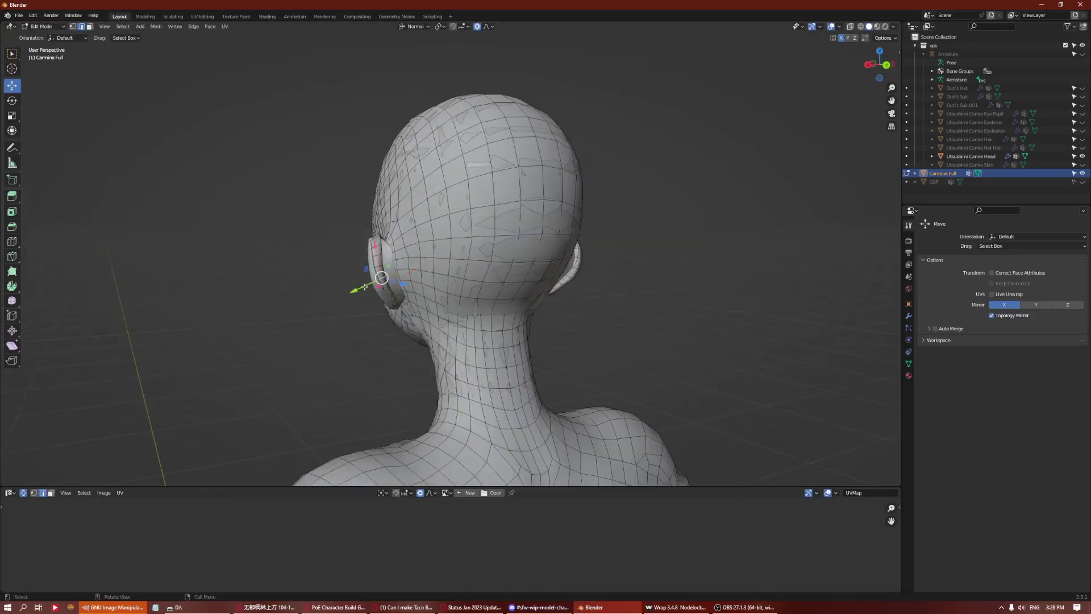
{"action": "left_click_drag", "start_coordinate": [364, 287], "coordinate": [361, 288]}
{"action": "middle_click_drag", "start_coordinate": [361, 289], "coordinate": [490, 282]}
{"action": "left_click_drag", "start_coordinate": [474, 288], "coordinate": [470, 288]}
Add a Subdivision Surface modifier to Carmine Full.
{"action": "left_click", "coordinate": [909, 316]}
{"action": "left_click", "coordinate": [941, 239]}
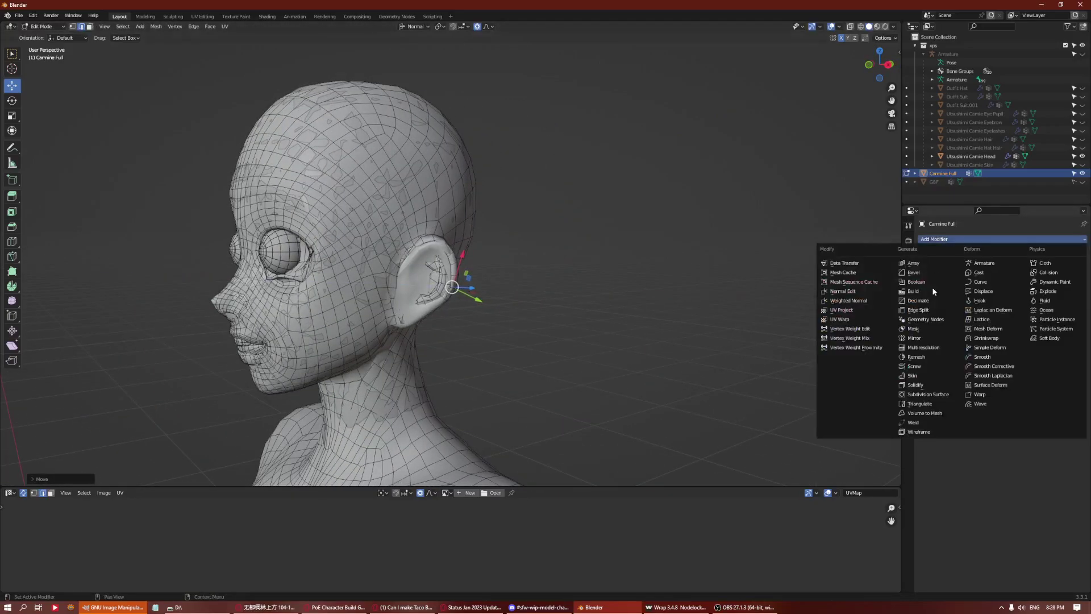
{"action": "left_click", "coordinate": [928, 395]}
Move a vertex on the ear's upper rim about 0.003 m along its normal Z, using a proportional size of about 0.036 m.
{"action": "middle_click_drag", "start_coordinate": [538, 259], "coordinate": [602, 275]}
{"action": "scroll", "coordinate": [545, 269], "scroll_direction": "up", "scroll_amount": 4}
{"action": "key", "text": "1"}
{"action": "left_click", "coordinate": [541, 268]}
{"action": "key", "text": "g"}
{"action": "key", "text": "z"}
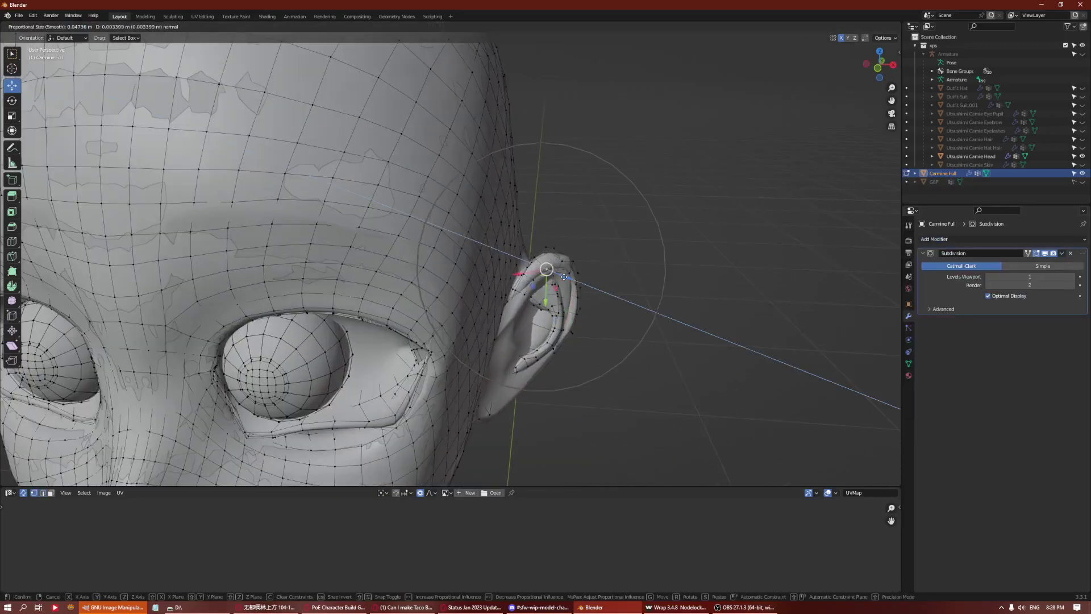
{"action": "scroll", "coordinate": [556, 278], "scroll_direction": "up", "scroll_amount": 5}
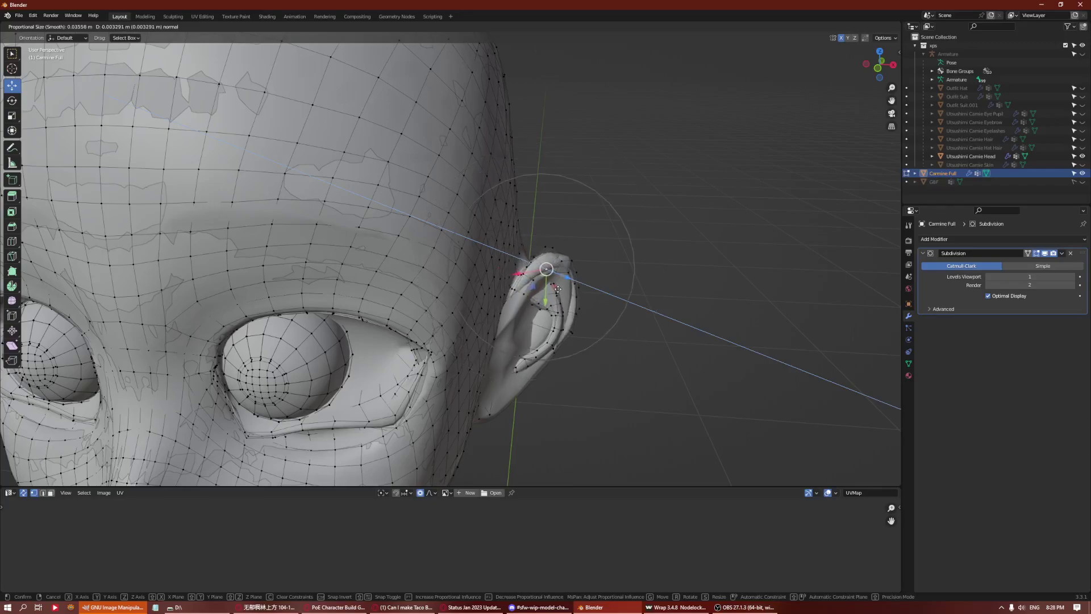
{"action": "left_click", "coordinate": [557, 289]}
{"action": "middle_click_drag", "start_coordinate": [557, 289], "coordinate": [517, 244]}
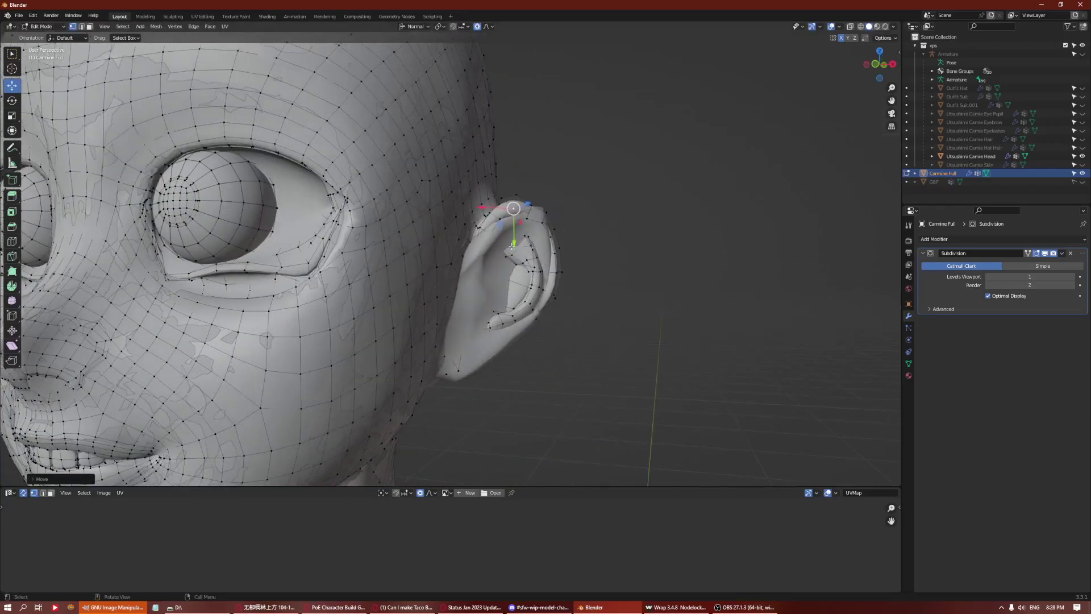
{"action": "left_click_drag", "start_coordinate": [512, 248], "coordinate": [533, 241]}
Select edges along the upper and rear ear rim and move them to match the original head's ear outline.
{"action": "key", "text": "2"}
{"action": "left_click", "coordinate": [546, 219]}
{"action": "left_click", "coordinate": [533, 241]}
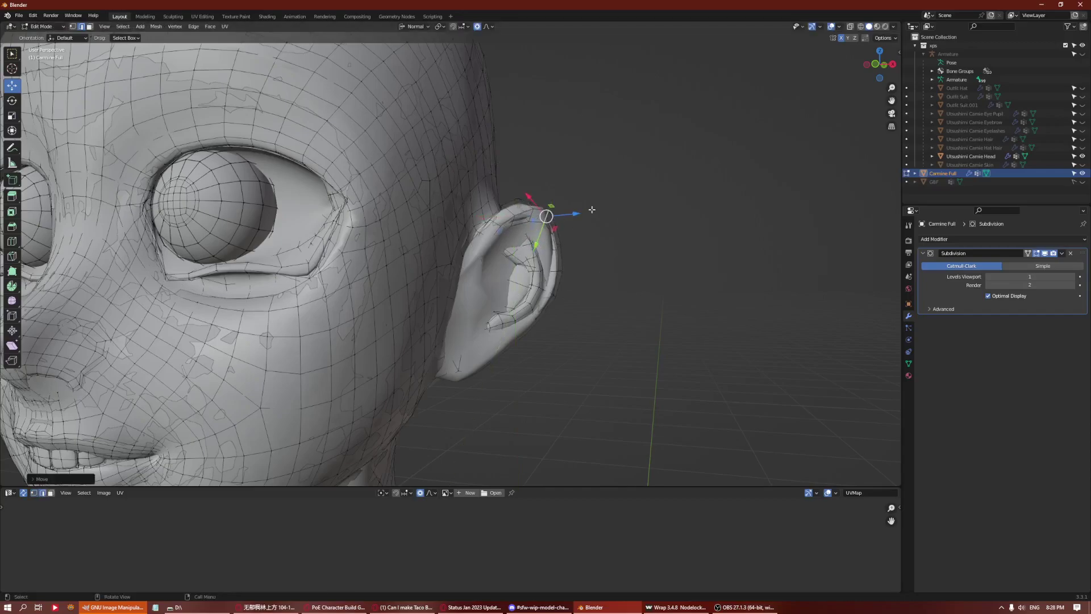
{"action": "scroll", "coordinate": [565, 210], "scroll_direction": "up", "scroll_amount": 10}
{"action": "scroll", "coordinate": [530, 141], "scroll_direction": "down", "scroll_amount": 12}
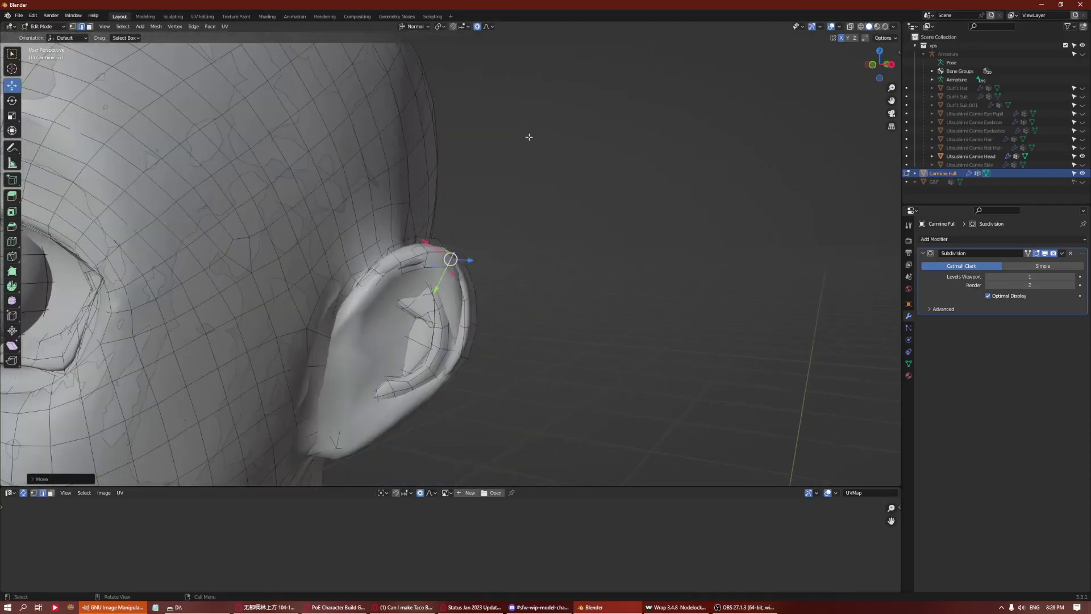
{"action": "scroll", "coordinate": [522, 224], "scroll_direction": "up", "scroll_amount": 5}
{"action": "middle_click_drag", "start_coordinate": [499, 238], "coordinate": [453, 262]}
{"action": "left_click_drag", "start_coordinate": [442, 254], "coordinate": [441, 226]}
{"action": "middle_click_drag", "start_coordinate": [441, 225], "coordinate": [582, 312]}
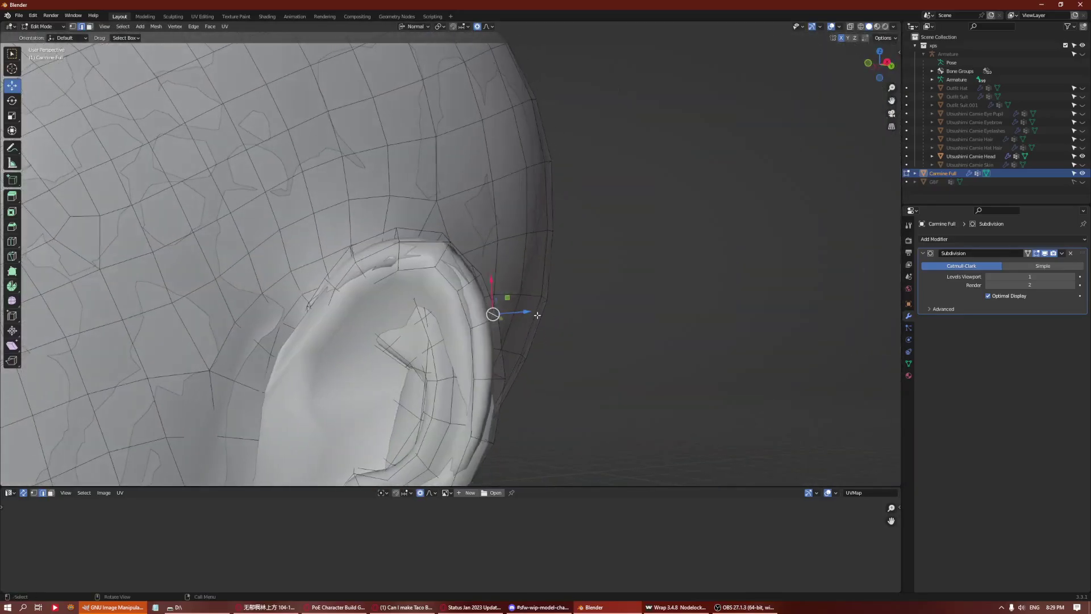
{"action": "left_click_drag", "start_coordinate": [524, 311], "coordinate": [514, 331]}
{"action": "middle_click_drag", "start_coordinate": [515, 330], "coordinate": [353, 360]}
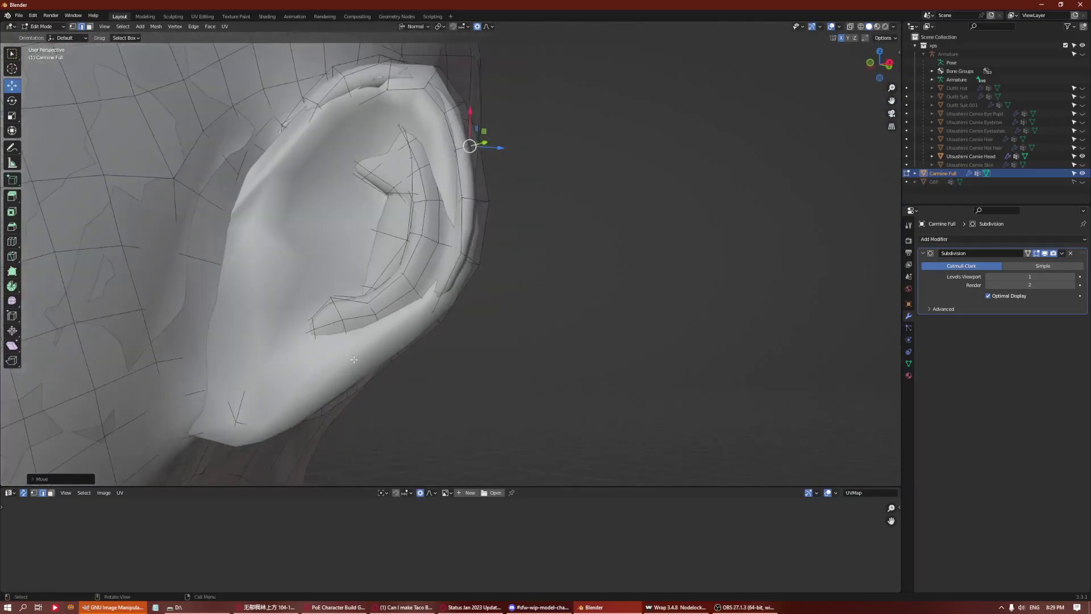
Move a vertex at the lower rear edge of the ear to reshape the earlobe area in vertex select mode.
{"action": "key", "text": "1"}
{"action": "left_click", "coordinate": [316, 390]}
{"action": "middle_click_drag", "start_coordinate": [315, 390], "coordinate": [337, 389]}
{"action": "left_click_drag", "start_coordinate": [341, 402], "coordinate": [353, 405]}
{"action": "middle_click_drag", "start_coordinate": [439, 368], "coordinate": [401, 386]}
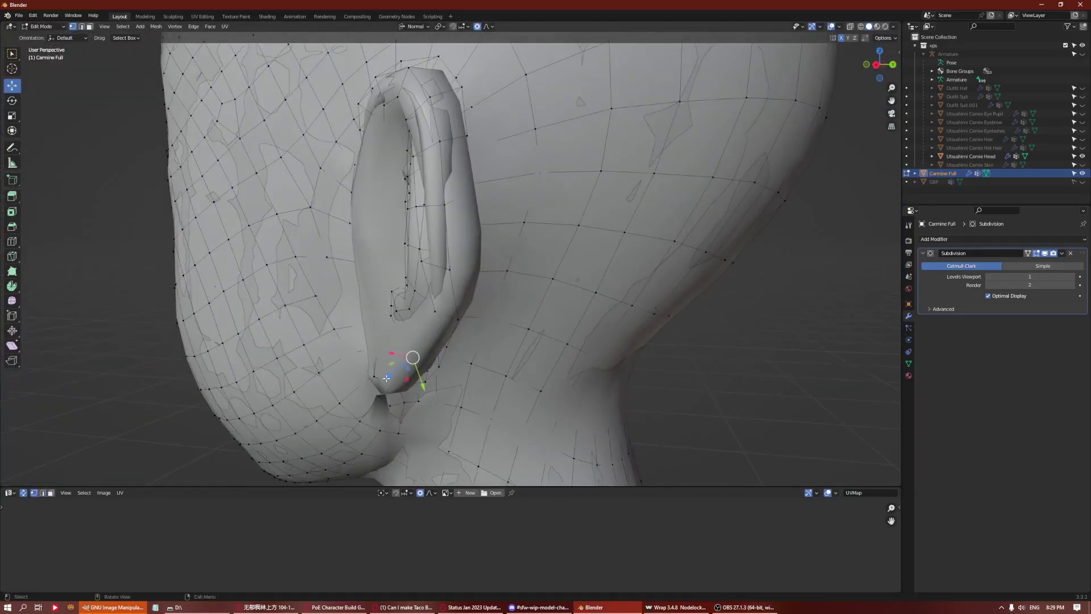
{"action": "left_click_drag", "start_coordinate": [386, 378], "coordinate": [372, 388]}
Adjust individual vertices on the back surface of the ear with proportional editing to close the gaps against the original ear.
{"action": "left_click", "coordinate": [432, 322]}
{"action": "left_click_drag", "start_coordinate": [414, 331], "coordinate": [407, 335]}
{"action": "middle_click_drag", "start_coordinate": [504, 301], "coordinate": [433, 259]}
{"action": "left_click", "coordinate": [432, 258]}
{"action": "mouse_move", "coordinate": [432, 258]}
{"action": "left_mouse_down"}
{"action": "mouse_move", "coordinate": [411, 253]}
{"action": "mouse_move", "coordinate": [451, 252]}
{"action": "left_mouse_up"}
{"action": "middle_click_drag", "start_coordinate": [451, 252], "coordinate": [513, 286]}
{"action": "left_click_drag", "start_coordinate": [510, 281], "coordinate": [520, 284]}
{"action": "right_click", "coordinate": [517, 296]}
{"action": "middle_click_drag", "start_coordinate": [428, 279], "coordinate": [469, 252]}
{"action": "left_click", "coordinate": [471, 261]}
{"action": "left_click_drag", "start_coordinate": [497, 260], "coordinate": [498, 261]}
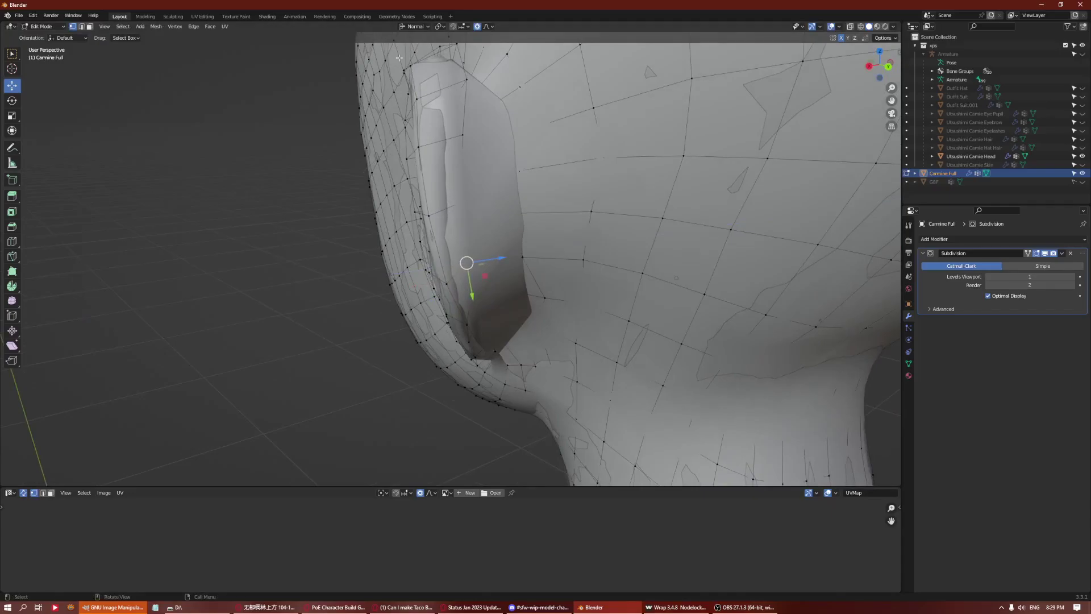
Disable proportional editing and shift single vertices on the back of the ear along their normal axes.
{"action": "left_click", "coordinate": [477, 26]}
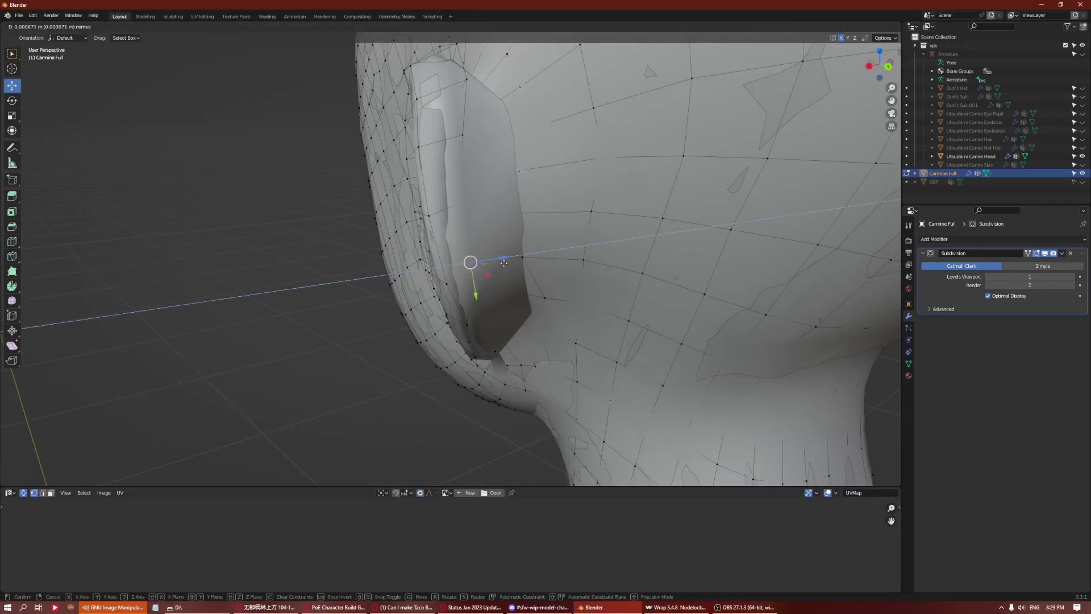
{"action": "left_click_drag", "start_coordinate": [505, 263], "coordinate": [509, 264]}
{"action": "left_click", "coordinate": [473, 202]}
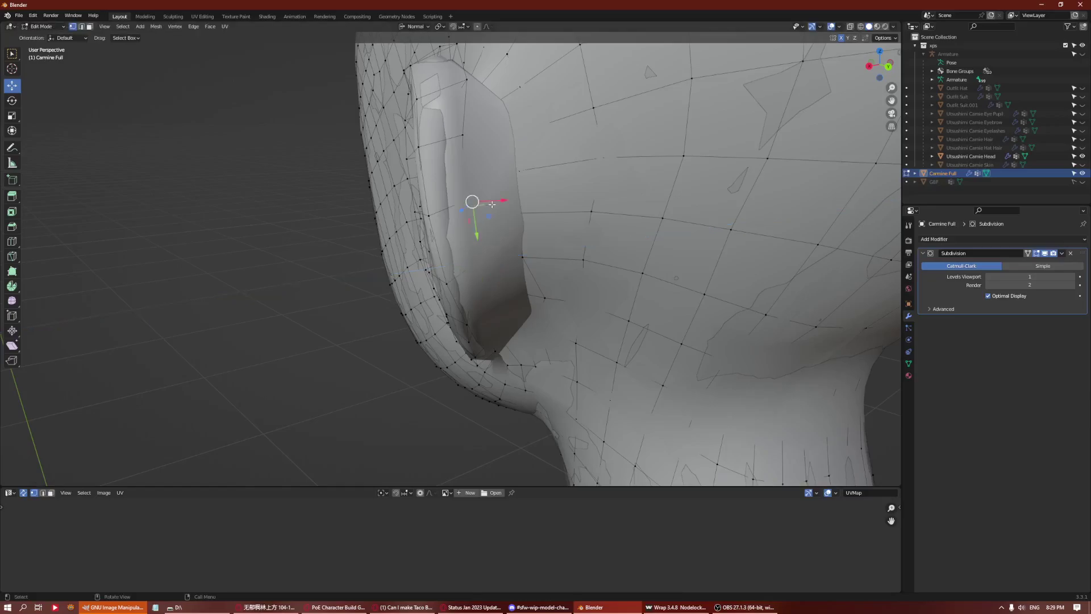
{"action": "left_click_drag", "start_coordinate": [492, 205], "coordinate": [495, 204]}
{"action": "middle_click_drag", "start_coordinate": [474, 203], "coordinate": [463, 230]}
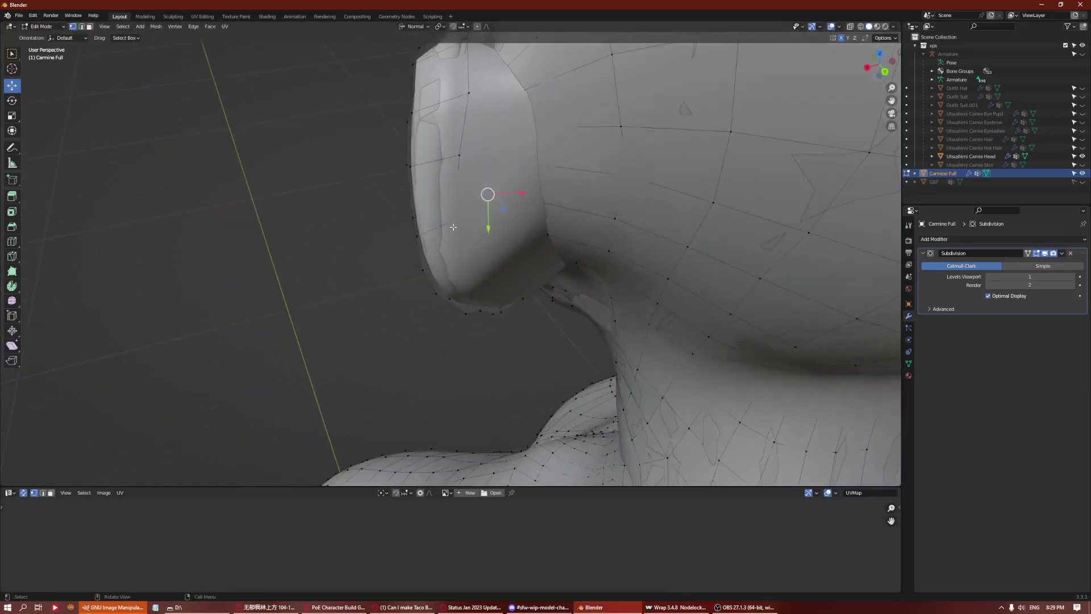
{"action": "left_click_drag", "start_coordinate": [485, 221], "coordinate": [499, 223]}
{"action": "middle_click_drag", "start_coordinate": [498, 223], "coordinate": [459, 191]}
{"action": "left_click", "coordinate": [467, 265]}
{"action": "left_click_drag", "start_coordinate": [490, 270], "coordinate": [500, 270]}
{"action": "middle_click_drag", "start_coordinate": [501, 270], "coordinate": [478, 178]}
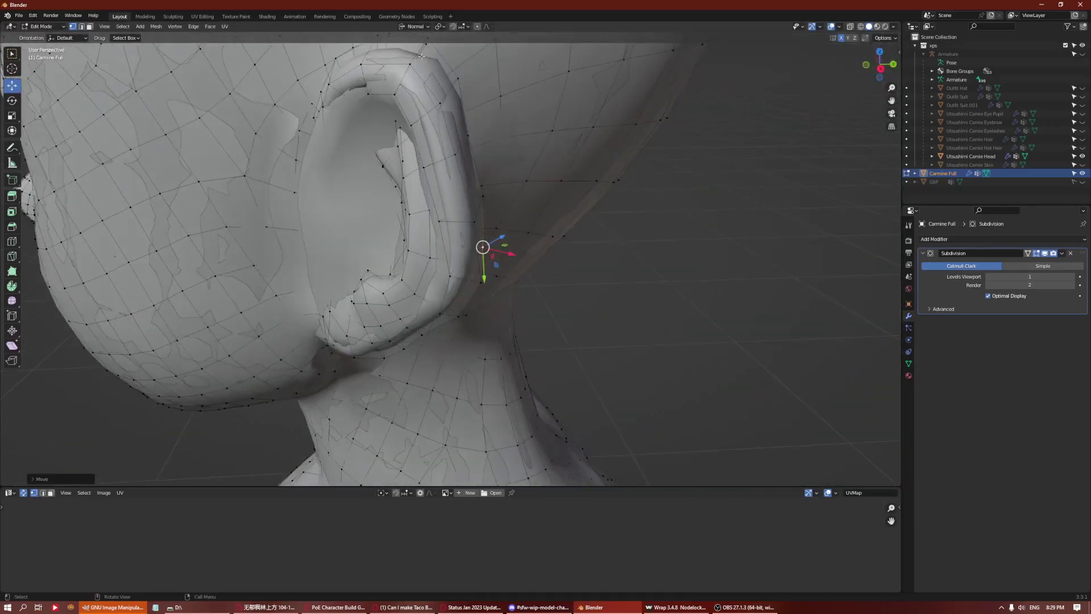
Select vertices on the lower back of the ear and move them inward toward the head.
{"action": "middle_click_drag", "start_coordinate": [593, 306], "coordinate": [485, 284]}
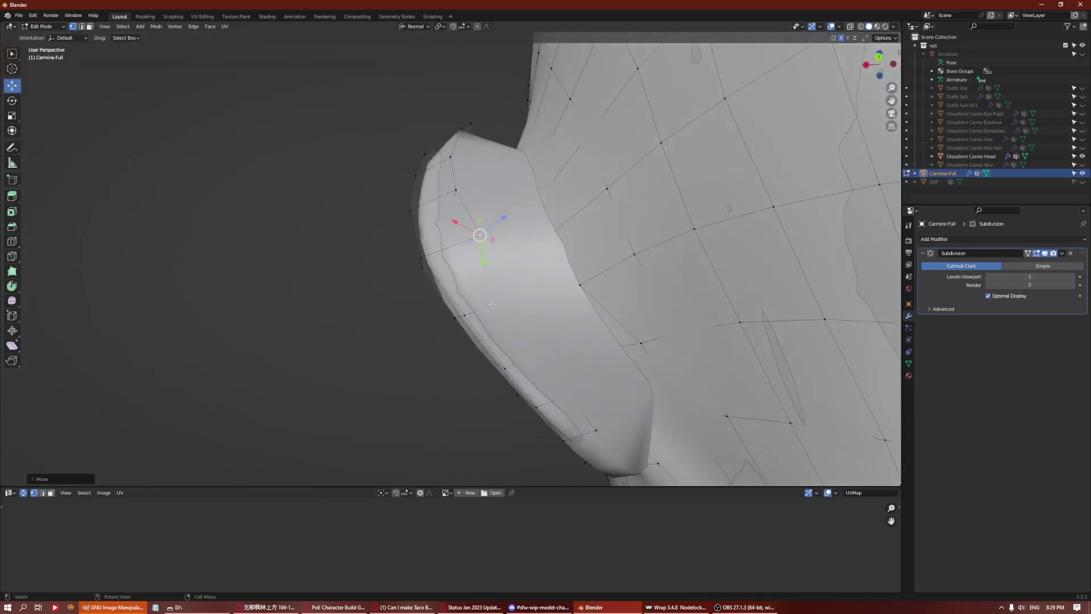
{"action": "left_click", "coordinate": [492, 304]}
{"action": "right_click", "coordinate": [504, 321]}
{"action": "left_click", "coordinate": [508, 321]}
{"action": "middle_click_drag", "start_coordinate": [495, 238], "coordinate": [511, 316]}
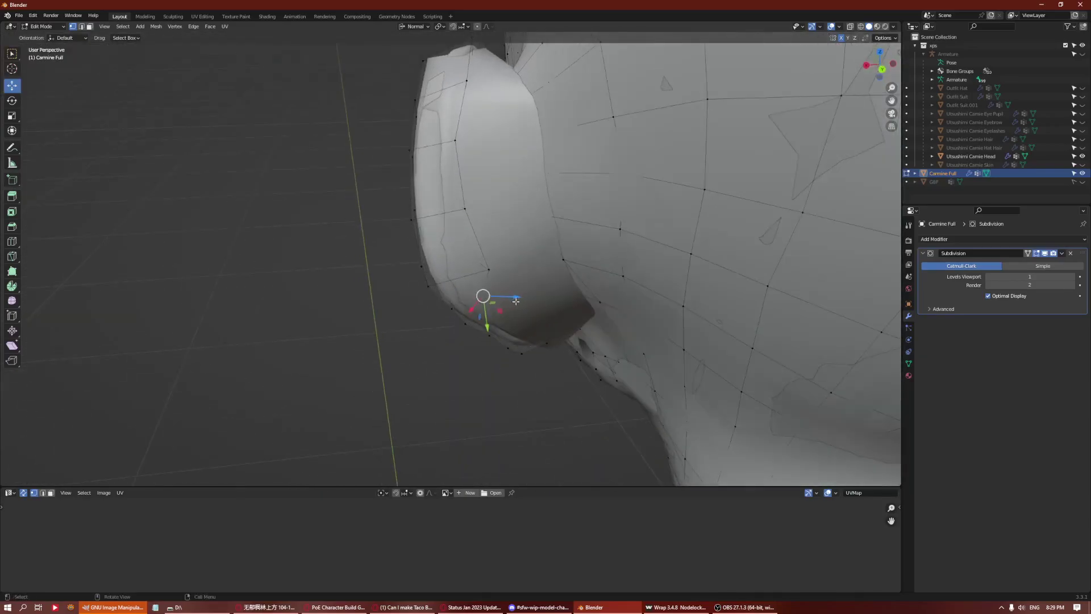
{"action": "left_click_drag", "start_coordinate": [516, 302], "coordinate": [537, 311]}
{"action": "mouse_move", "coordinate": [537, 311]}
{"action": "middle_mouse_down"}
{"action": "mouse_move", "coordinate": [517, 338]}
{"action": "mouse_move", "coordinate": [538, 357]}
{"action": "mouse_move", "coordinate": [527, 326]}
{"action": "middle_mouse_up"}
{"action": "left_click", "coordinate": [517, 338]}
{"action": "left_click", "coordinate": [514, 311]}
{"action": "left_click_drag", "start_coordinate": [544, 314], "coordinate": [566, 317]}
Move the vertices at the underside of the ear, near where the lobe meets the head.
{"action": "middle_click_drag", "start_coordinate": [566, 325], "coordinate": [584, 370]}
{"action": "left_click", "coordinate": [579, 358]}
{"action": "mouse_move", "coordinate": [594, 363]}
{"action": "left_mouse_down"}
{"action": "mouse_move", "coordinate": [606, 370]}
{"action": "mouse_move", "coordinate": [607, 358]}
{"action": "left_mouse_up"}
{"action": "left_click", "coordinate": [584, 374]}
{"action": "left_click", "coordinate": [574, 376]}
{"action": "middle_click_drag", "start_coordinate": [575, 376], "coordinate": [585, 373]}
{"action": "left_click_drag", "start_coordinate": [563, 353], "coordinate": [569, 352]}
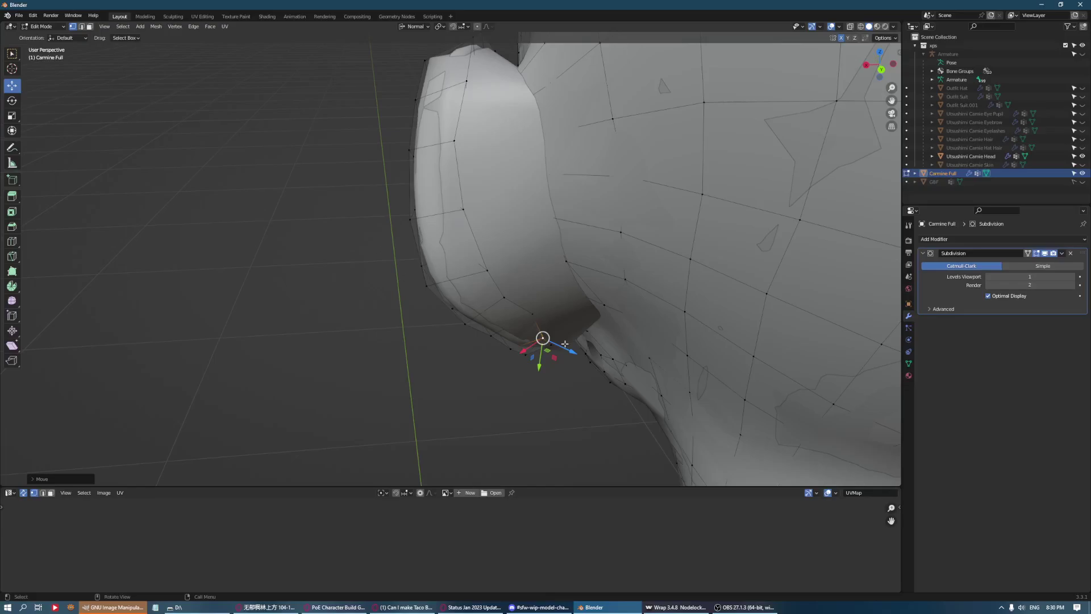
Re-enable proportional editing and move vertices at the earlobe and just behind it to fit the original lobe.
{"action": "scroll", "coordinate": [694, 295], "scroll_direction": "down", "scroll_amount": 1}
{"action": "middle_click_drag", "start_coordinate": [695, 295], "coordinate": [725, 227]}
{"action": "middle_click_drag", "start_coordinate": [526, 304], "coordinate": [606, 325]}
{"action": "key", "text": "o"}
{"action": "middle_click_drag", "start_coordinate": [532, 332], "coordinate": [575, 334]}
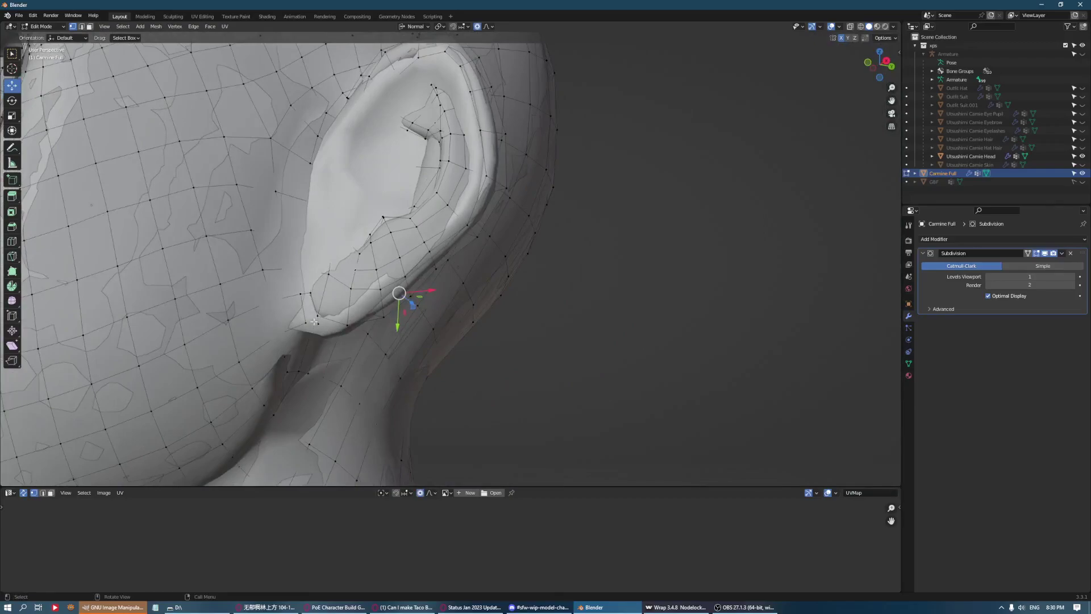
{"action": "left_click", "coordinate": [315, 322]}
{"action": "left_click_drag", "start_coordinate": [299, 354], "coordinate": [290, 370]}
{"action": "left_click", "coordinate": [381, 323]}
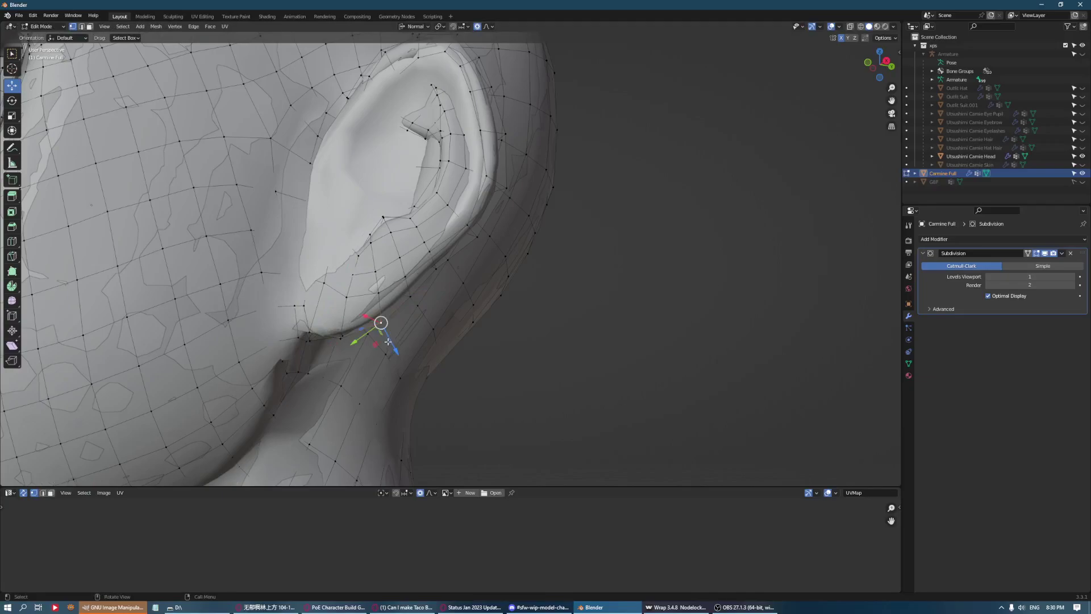
{"action": "left_click_drag", "start_coordinate": [391, 343], "coordinate": [429, 319]}
{"action": "left_click", "coordinate": [410, 296]}
Move a vertex in the inner ear about 0.0048 m along its normal Z, with a proportional size of about 0.029 m.
{"action": "middle_click_drag", "start_coordinate": [236, 199], "coordinate": [615, 269]}
{"action": "scroll", "coordinate": [580, 269], "scroll_direction": "down", "scroll_amount": 5}
{"action": "middle_click_drag", "start_coordinate": [615, 269], "coordinate": [648, 308], "text": "shift"}
{"action": "scroll", "coordinate": [568, 284], "scroll_direction": "up", "scroll_amount": 2}
{"action": "left_click", "coordinate": [466, 263]}
{"action": "middle_click_drag", "start_coordinate": [535, 250], "coordinate": [485, 279]}
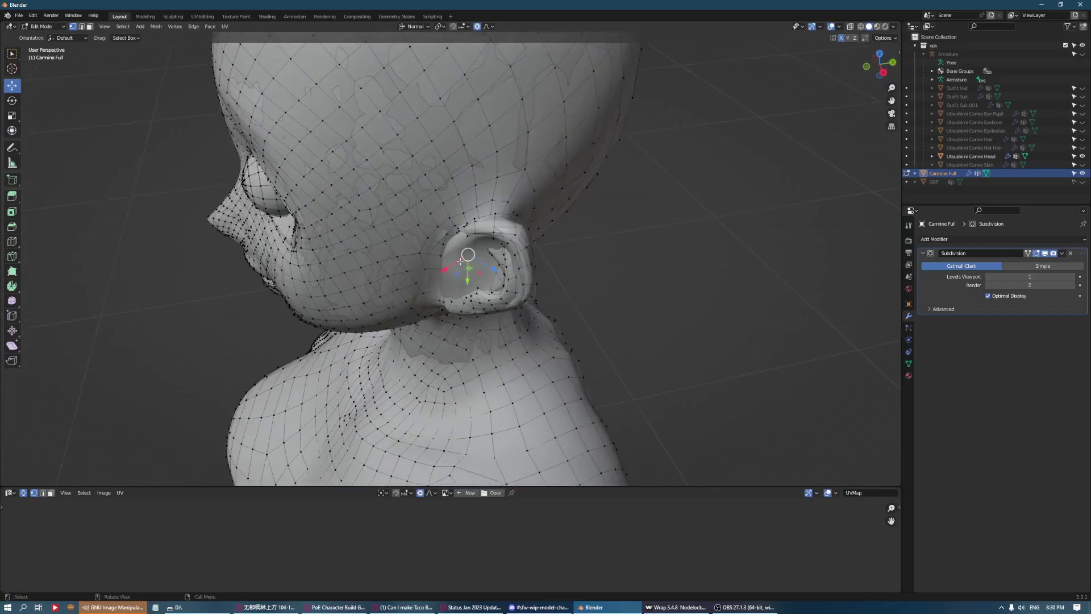
{"action": "key", "text": "g"}
{"action": "key", "text": "z"}
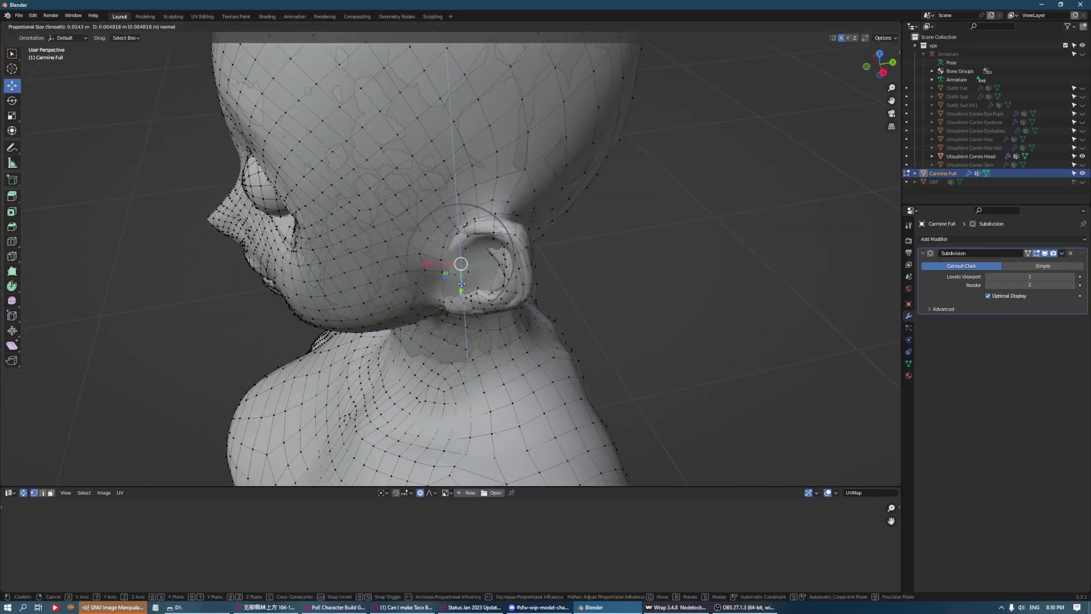
{"action": "scroll", "coordinate": [462, 283], "scroll_direction": "down", "scroll_amount": 2}
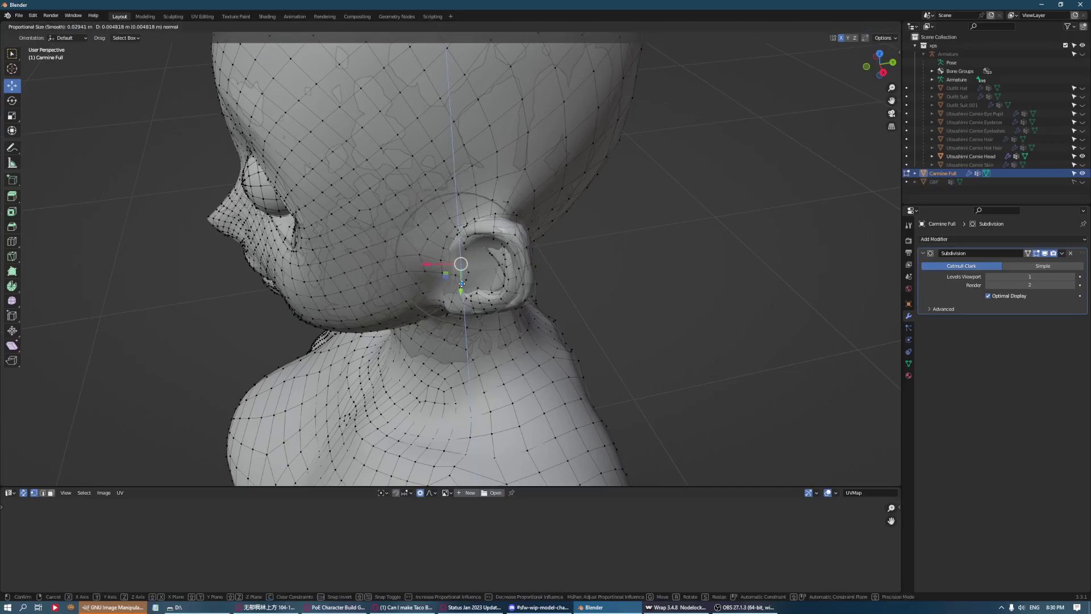
{"action": "left_click", "coordinate": [461, 284]}
Hide the xps collection, check the ear shape in Object Mode, and return Carmine Full to Edit Mode.
{"action": "middle_click_drag", "start_coordinate": [588, 216], "coordinate": [647, 178]}
{"action": "key", "text": "Tab"}
{"action": "middle_click_drag", "start_coordinate": [575, 234], "coordinate": [507, 223]}
{"action": "left_click", "coordinate": [1082, 46]}
{"action": "key", "text": "Tab"}
Raise a vertex on the lower back of the ear slightly and check the shape from behind in Object Mode.
{"action": "right_click", "coordinate": [530, 260]}
{"action": "middle_click_drag", "start_coordinate": [560, 284], "coordinate": [456, 296]}
{"action": "left_click_drag", "start_coordinate": [433, 281], "coordinate": [432, 270]}
{"action": "scroll", "coordinate": [441, 307], "scroll_direction": "up", "scroll_amount": 3}
{"action": "key", "text": "Tab"}
{"action": "key", "text": "Tab"}
{"action": "middle_click_drag", "start_coordinate": [430, 256], "coordinate": [430, 279]}
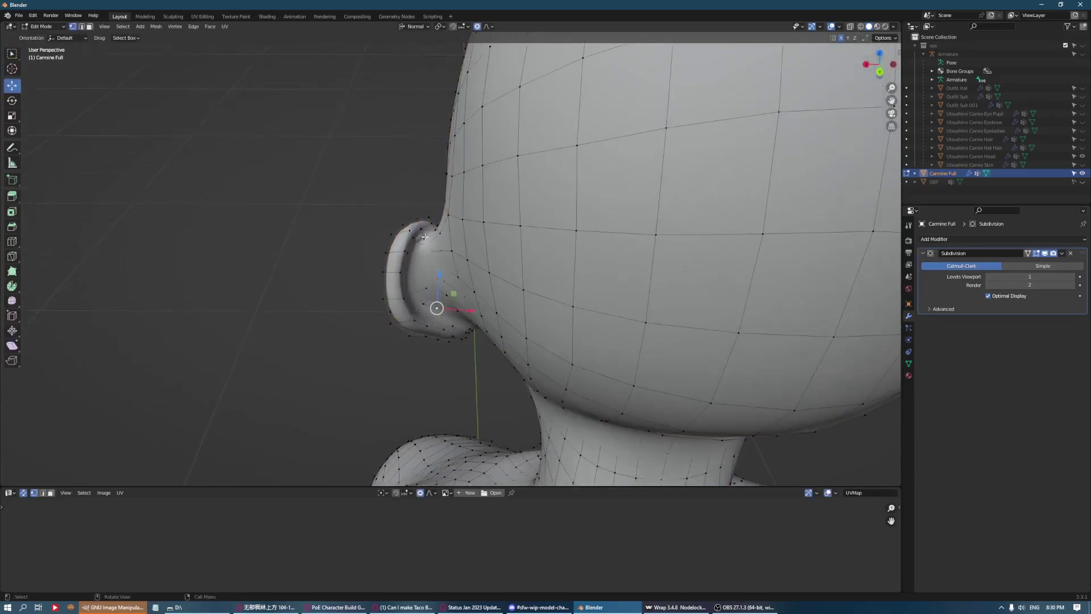
Try Smooth Vertices on an edge path running down the back of the ear, and undo the smoothing.
{"action": "key", "text": "2"}
{"action": "left_click", "coordinate": [434, 230]}
{"action": "middle_click_drag", "start_coordinate": [434, 233], "coordinate": [433, 191]}
{"action": "left_click", "coordinate": [440, 259]}
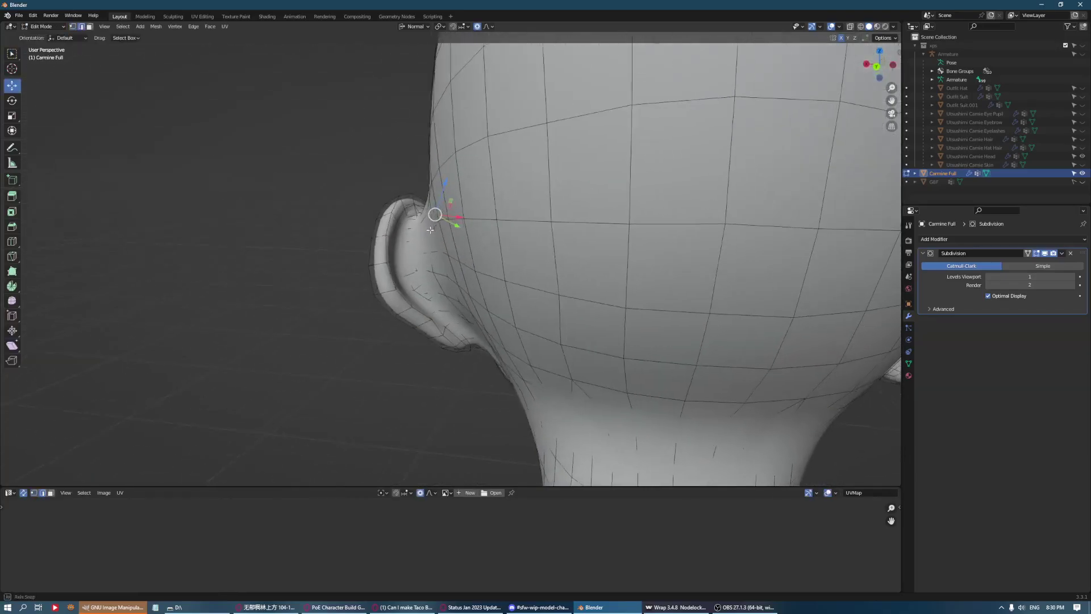
{"action": "left_click", "coordinate": [454, 333], "text": "ctrl"}
{"action": "key", "text": "q"}
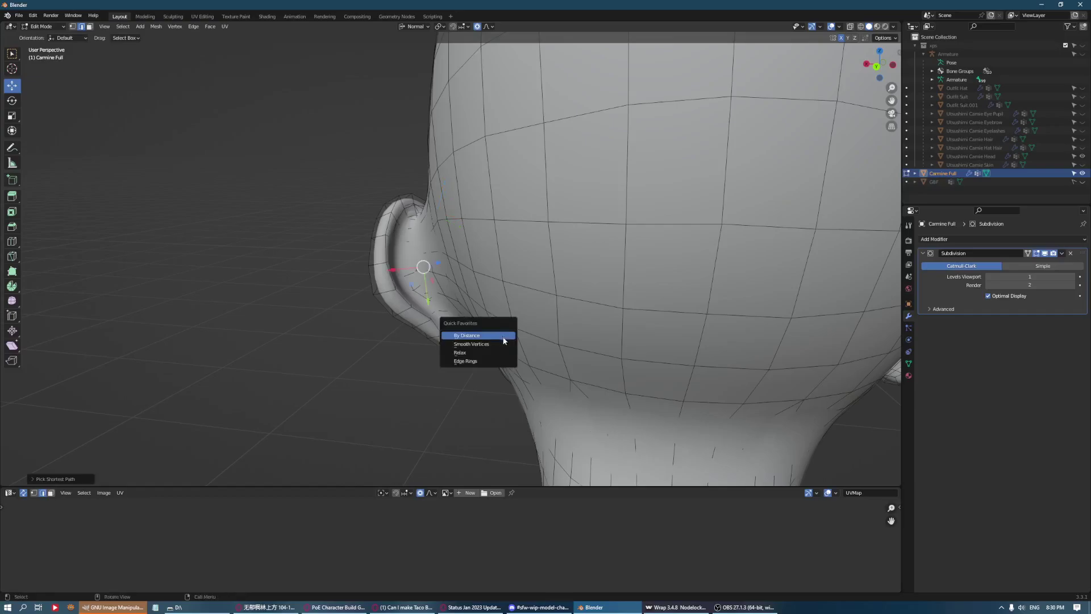
{"action": "left_click", "coordinate": [499, 344]}
{"action": "key", "text": "q"}
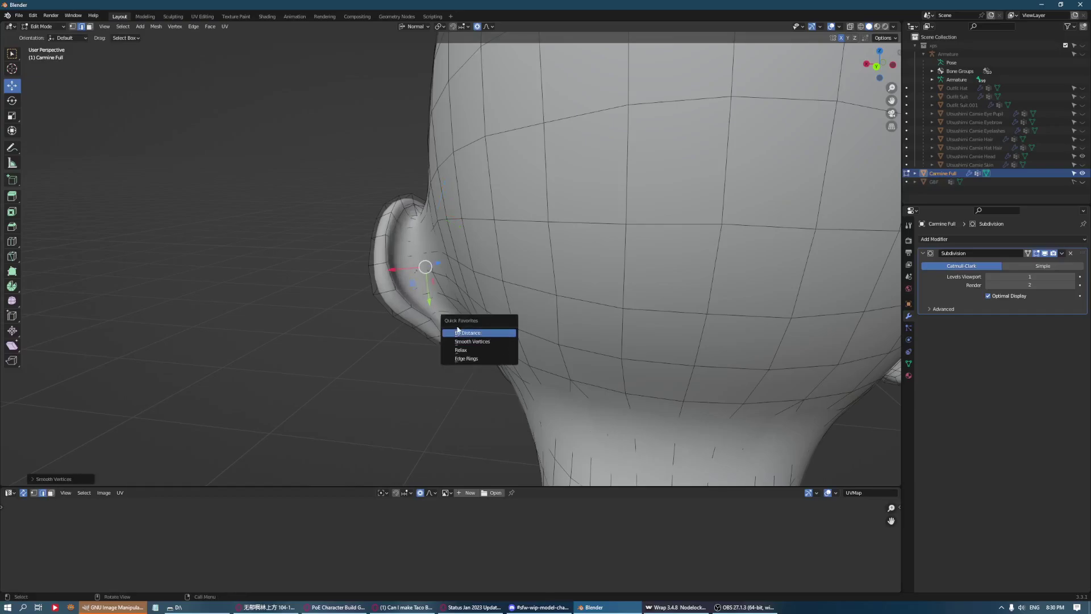
{"action": "key", "text": "Escape"}
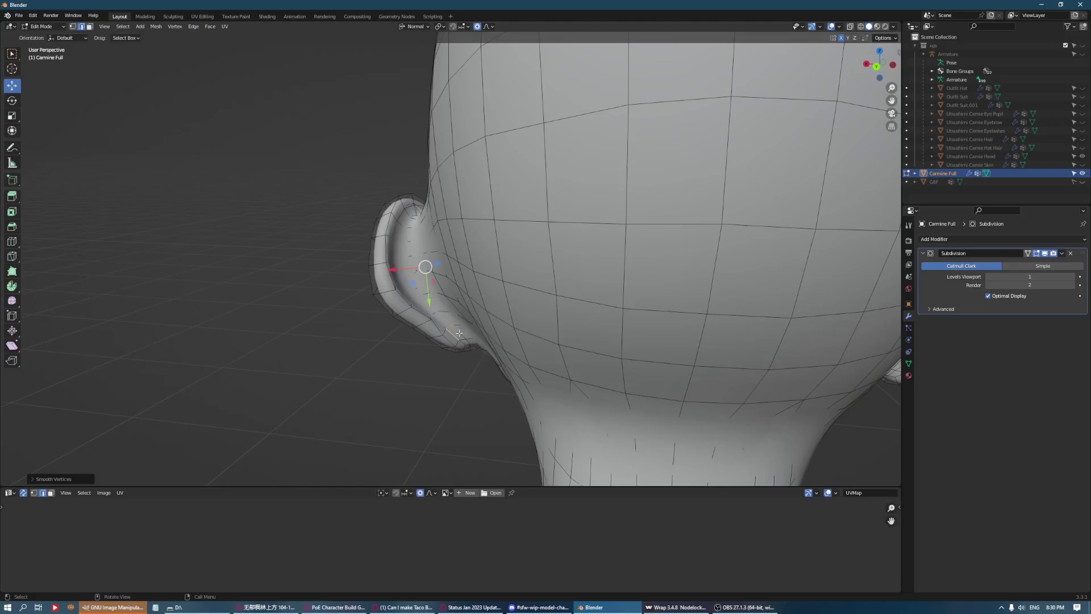
{"action": "key", "text": "ctrl+z"}
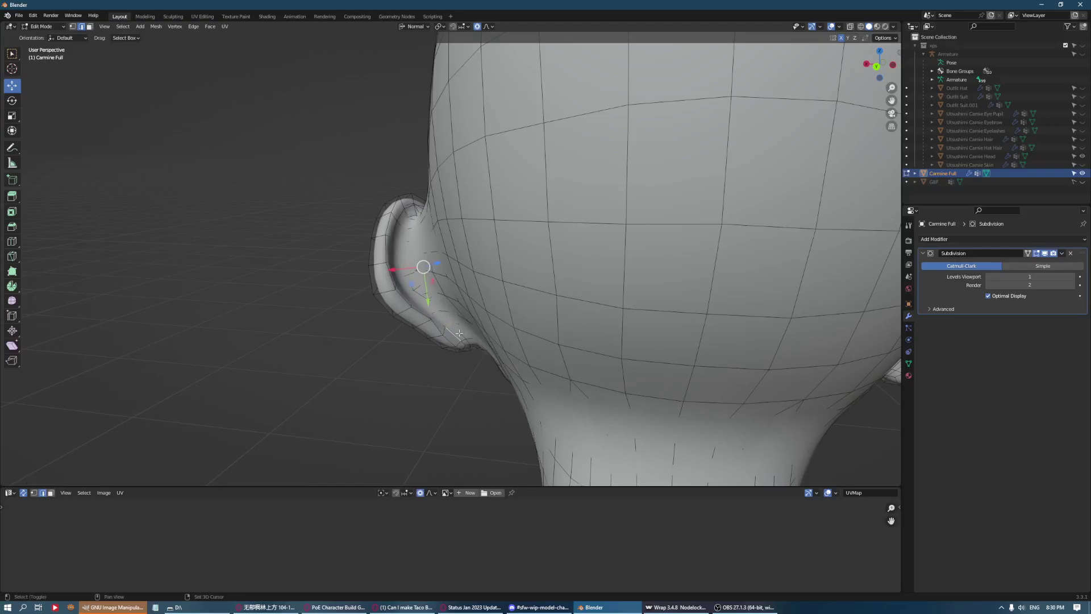
Select the edge loop in the crease behind the ear and apply Smooth Vertices to it repeatedly.
{"action": "left_click", "coordinate": [459, 333], "text": "shift"}
{"action": "left_click", "coordinate": [458, 335], "text": "shift"}
{"action": "left_click", "coordinate": [420, 295], "text": "alt"}
{"action": "scroll", "coordinate": [436, 316], "scroll_direction": "down", "scroll_amount": 6}
{"action": "middle_click_drag", "start_coordinate": [437, 316], "coordinate": [498, 337]}
{"action": "scroll", "coordinate": [475, 319], "scroll_direction": "up", "scroll_amount": 4}
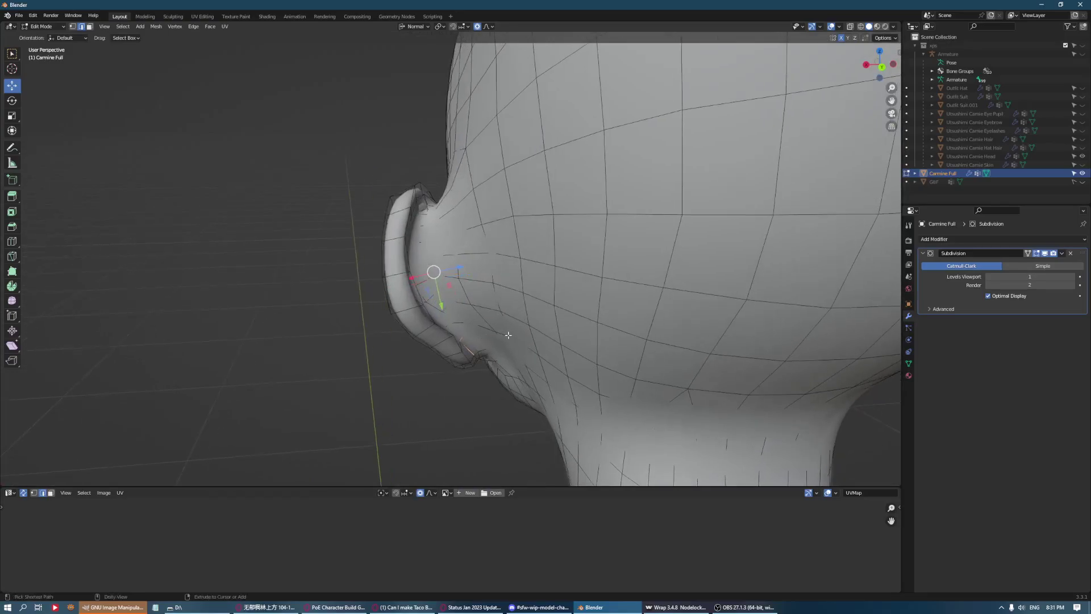
{"action": "key", "text": "q"}
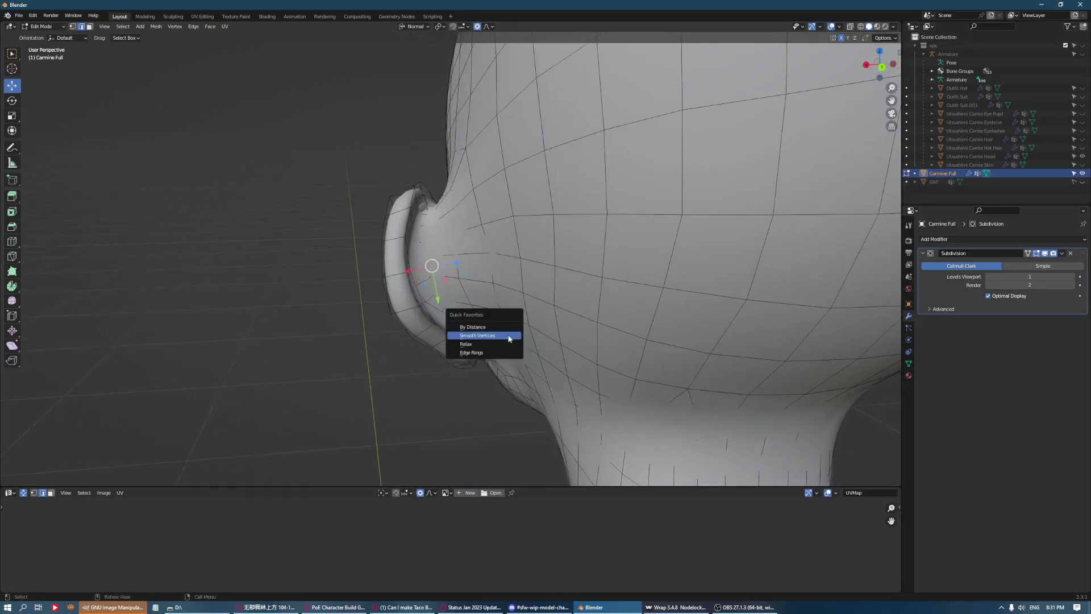
{"action": "left_click", "coordinate": [508, 339]}
{"action": "left_click", "coordinate": [509, 335]}
{"action": "key", "text": "q"}
{"action": "left_click", "coordinate": [509, 336]}
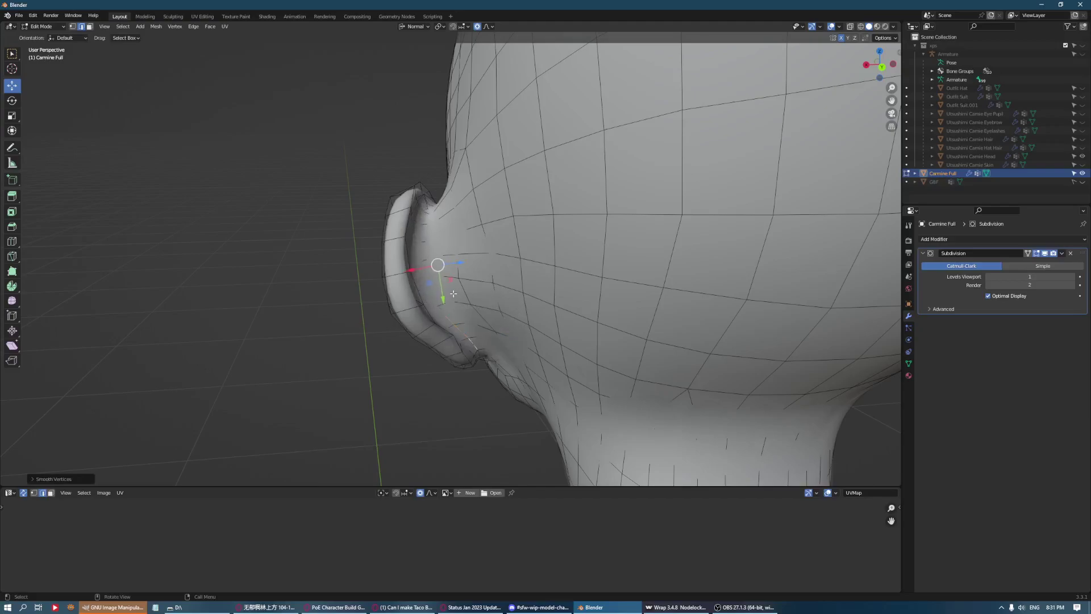
Grow the selection around the crease behind the ear, apply Smooth Vertices, and check the result in Object Mode before resuming editing.
{"action": "middle_click_drag", "start_coordinate": [453, 293], "coordinate": [453, 293]}
{"action": "key", "text": "ctrl+KP_Add"}
{"action": "key", "text": "q"}
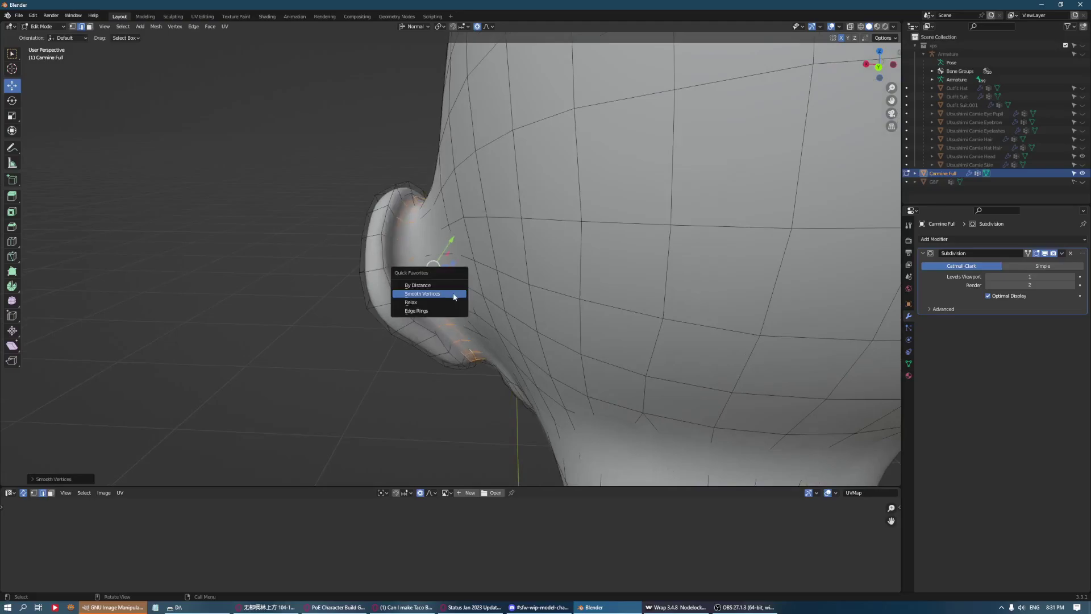
{"action": "left_click", "coordinate": [453, 294]}
{"action": "middle_click_drag", "start_coordinate": [421, 253], "coordinate": [537, 296]}
{"action": "key", "text": "Tab"}
{"action": "key", "text": "Tab"}
In vertex selection mode, pick a vertex inside the ear just above the lobe and move it slightly downward.
{"action": "key", "text": "1"}
{"action": "left_click", "coordinate": [476, 309]}
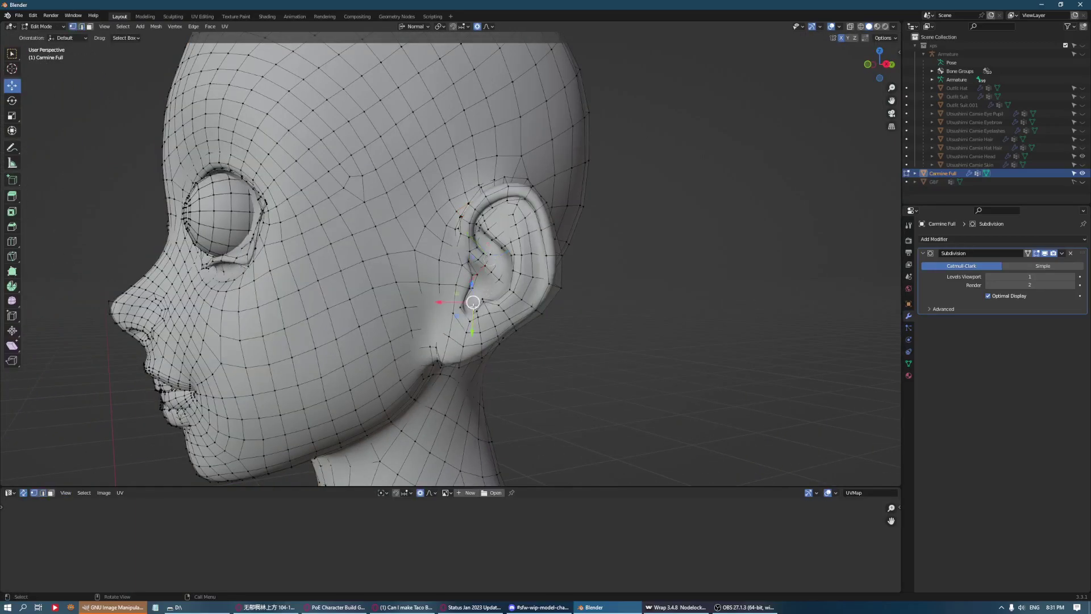
{"action": "left_click", "coordinate": [469, 309]}
{"action": "left_click", "coordinate": [475, 314]}
{"action": "left_click_drag", "start_coordinate": [468, 339], "coordinate": [465, 352]}
Reposition vertices in the lower inner ear with proportional editing, including a small move along the normal Z axis.
{"action": "left_click", "coordinate": [509, 296]}
{"action": "key", "text": "g"}
{"action": "left_click", "coordinate": [566, 252]}
{"action": "middle_click_drag", "start_coordinate": [548, 256], "coordinate": [570, 273]}
{"action": "left_click", "coordinate": [507, 273]}
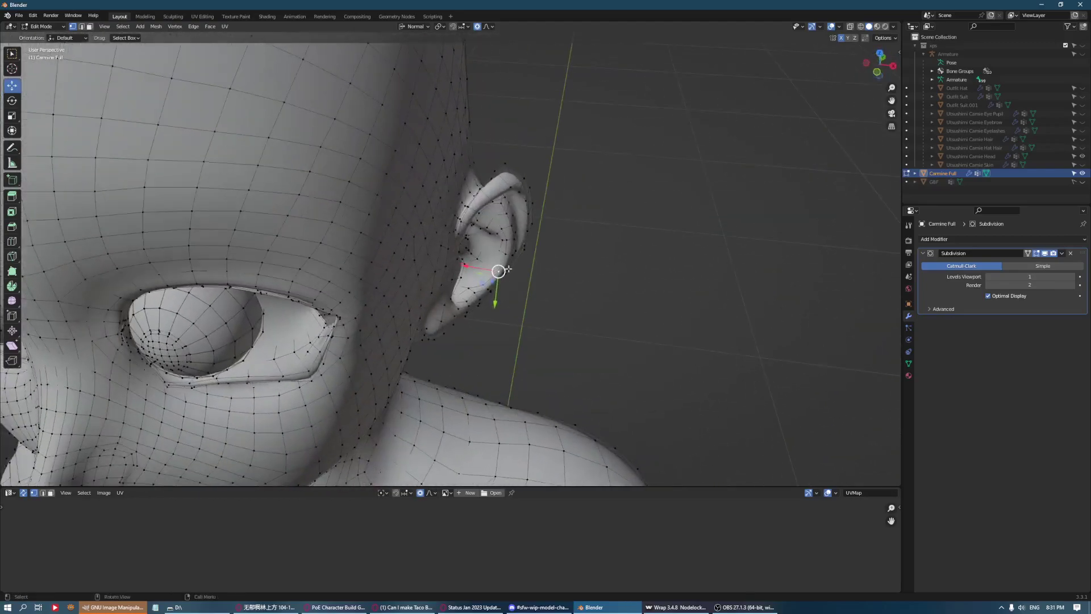
{"action": "key", "text": "g"}
{"action": "key", "text": "z"}
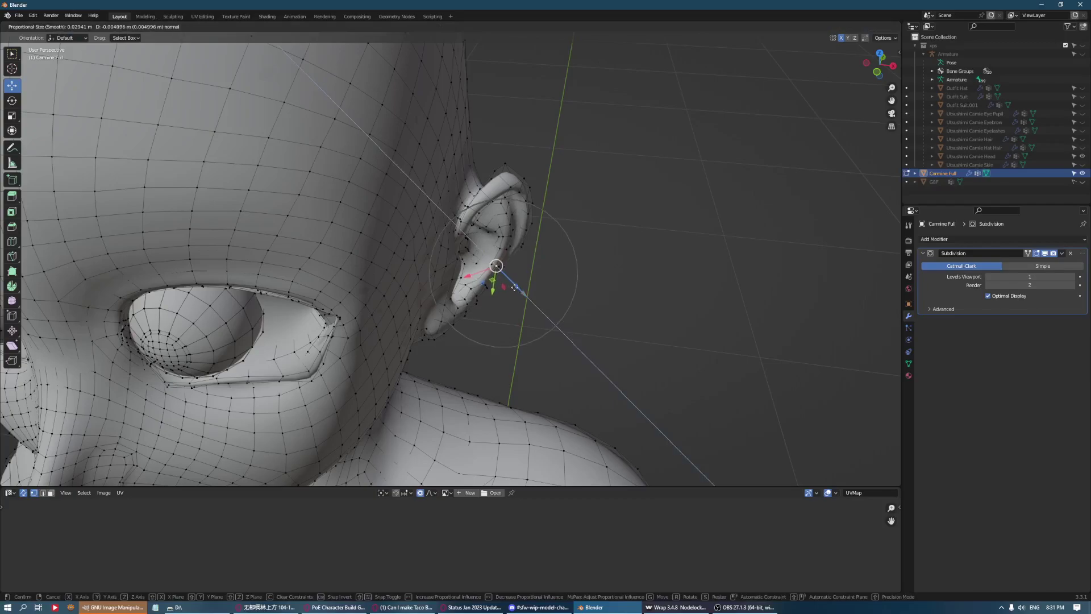
{"action": "left_click", "coordinate": [500, 268]}
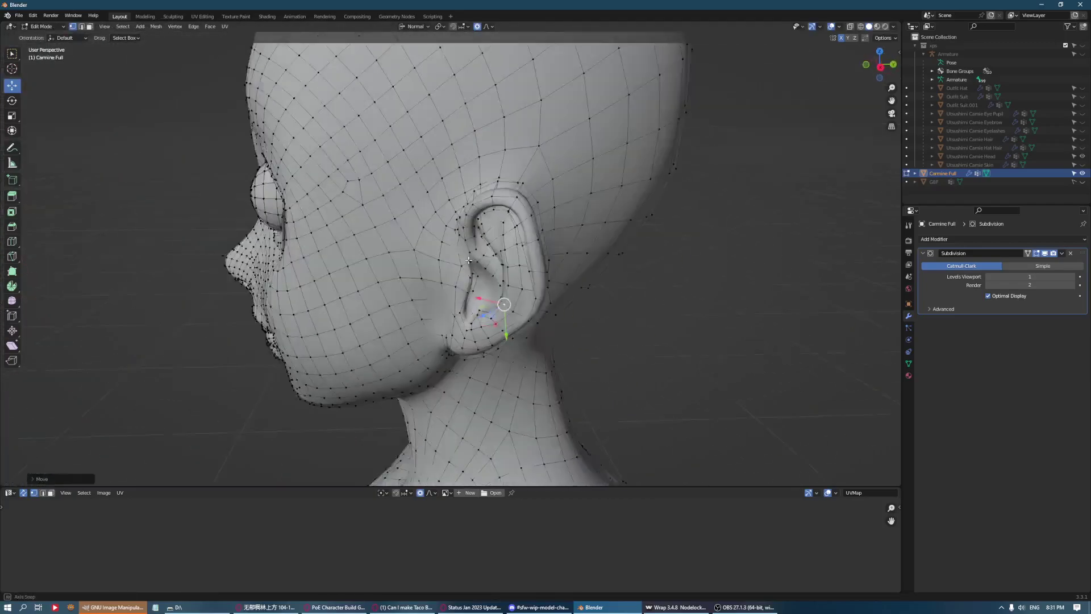
Select a vertex path running down the head behind the ear and apply Smooth Vertices to it twice.
{"action": "middle_click_drag", "start_coordinate": [469, 260], "coordinate": [449, 312]}
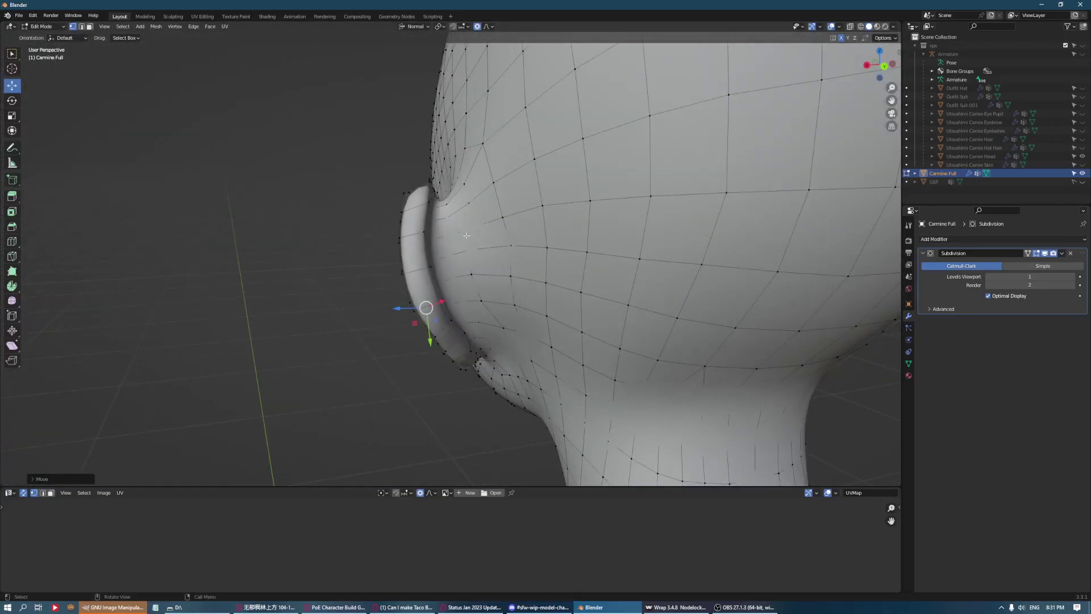
{"action": "left_click", "coordinate": [460, 185]}
{"action": "left_click", "coordinate": [513, 352], "text": "ctrl"}
{"action": "key", "text": "q"}
{"action": "left_click", "coordinate": [610, 348]}
{"action": "key", "text": "q"}
{"action": "left_click", "coordinate": [610, 348]}
Grow the selection behind the ear, apply Smooth Vertices twice more, and check the shape in Object Mode before resuming editing.
{"action": "key", "text": "ctrl+KP_Add"}
{"action": "key", "text": "q"}
{"action": "left_click", "coordinate": [609, 347]}
{"action": "key", "text": "q"}
{"action": "left_click", "coordinate": [610, 347]}
{"action": "middle_click_drag", "start_coordinate": [610, 347], "coordinate": [473, 196]}
{"action": "key", "text": "Tab"}
{"action": "key", "text": "Tab"}
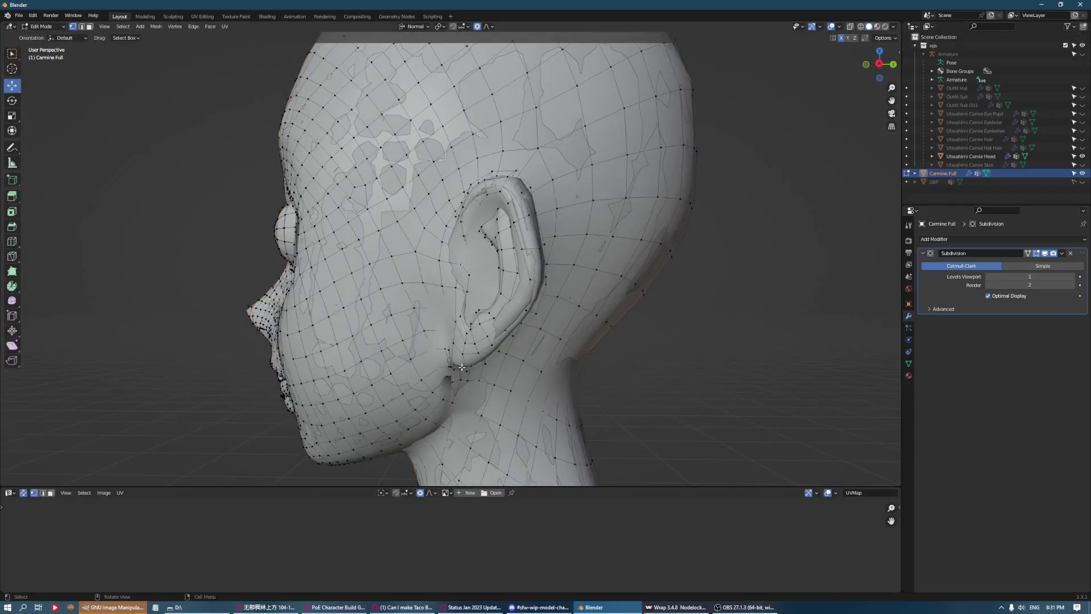
Move vertices along the bottom of the earlobe with proportional editing to follow the reference head's ear outline.
{"action": "left_click", "coordinate": [464, 369]}
{"action": "middle_click_drag", "start_coordinate": [455, 377], "coordinate": [466, 375]}
{"action": "left_click_drag", "start_coordinate": [490, 382], "coordinate": [490, 384]}
{"action": "middle_click_drag", "start_coordinate": [490, 384], "coordinate": [510, 366]}
{"action": "left_click", "coordinate": [475, 347]}
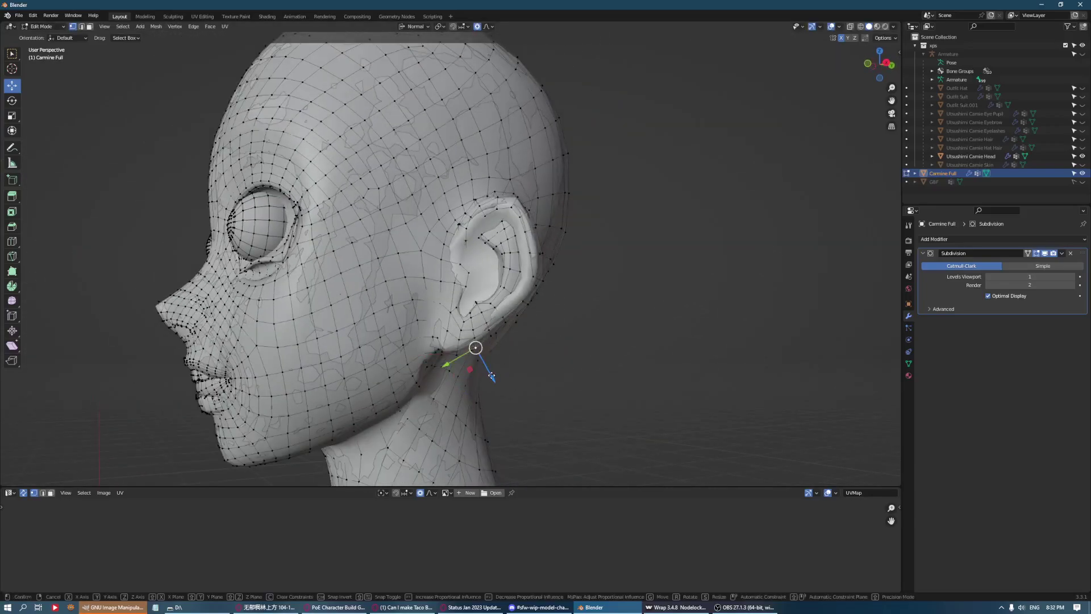
{"action": "left_click_drag", "start_coordinate": [492, 377], "coordinate": [464, 386]}
{"action": "left_click", "coordinate": [458, 353]}
Return to Object Mode, hide the xps collection, and inspect the refitted ear up close.
{"action": "key", "text": "Tab"}
{"action": "scroll", "coordinate": [578, 305], "scroll_direction": "down", "scroll_amount": 1}
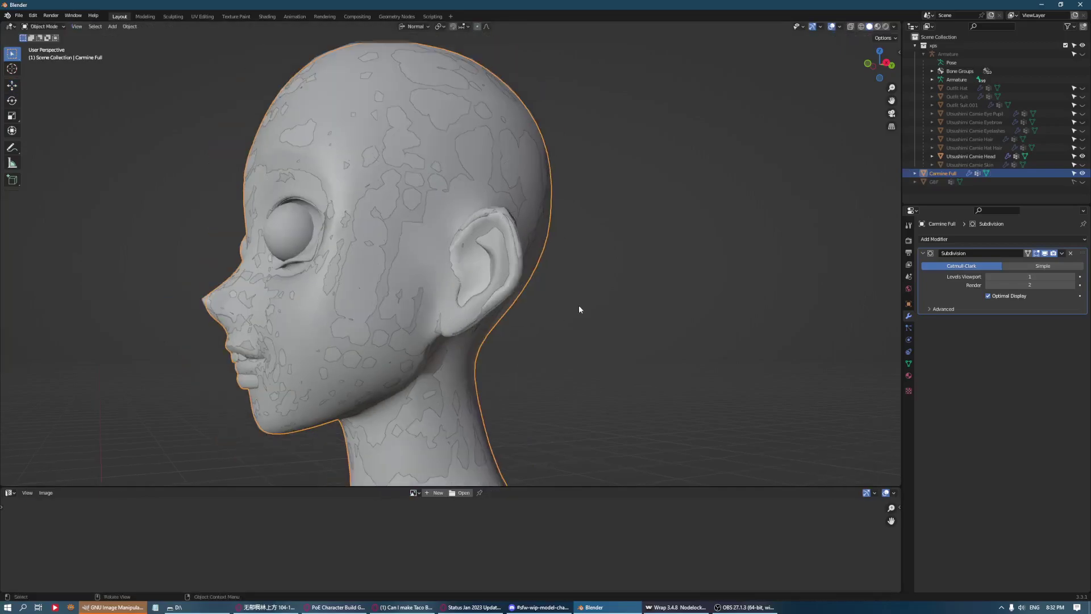
{"action": "middle_click_drag", "start_coordinate": [579, 305], "coordinate": [526, 310]}
{"action": "scroll", "coordinate": [526, 309], "scroll_direction": "down", "scroll_amount": 1}
{"action": "middle_click_drag", "start_coordinate": [591, 241], "coordinate": [677, 236]}
{"action": "left_click", "coordinate": [1082, 46]}
{"action": "middle_click_drag", "start_coordinate": [438, 287], "coordinate": [588, 306]}
{"action": "scroll", "coordinate": [473, 282], "scroll_direction": "up", "scroll_amount": 2}
{"action": "scroll", "coordinate": [590, 292], "scroll_direction": "up", "scroll_amount": 4}
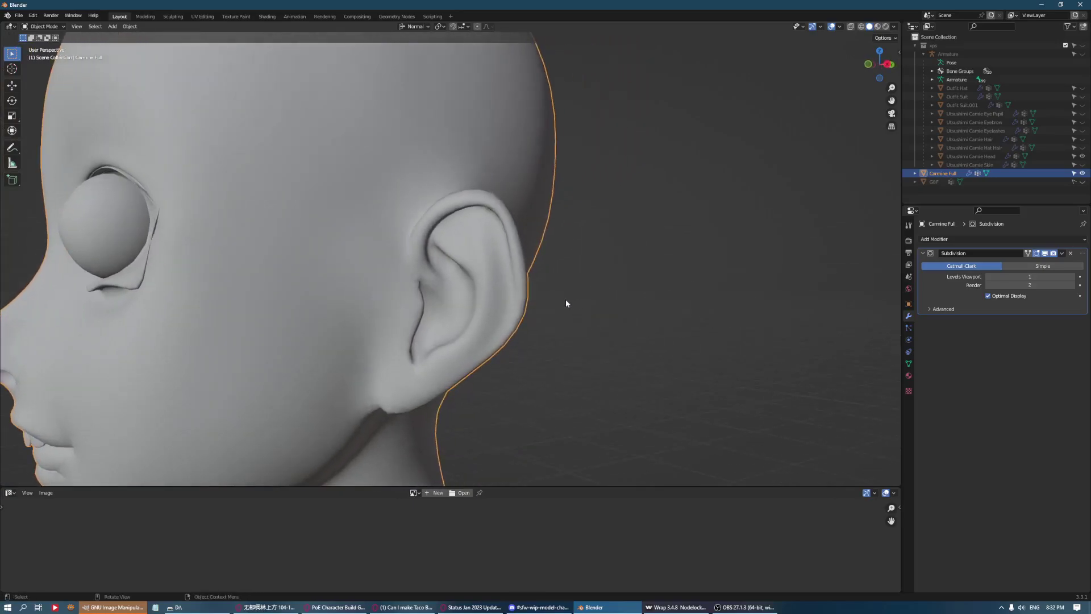